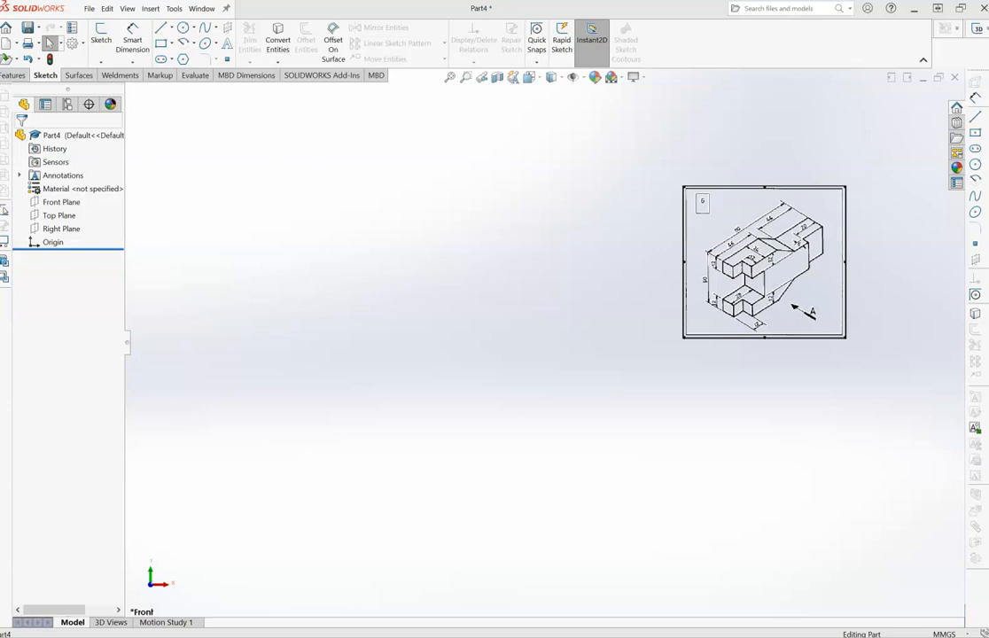
pyautogui.moveTo(812, 193)
pyautogui.mouseDown()
pyautogui.moveTo(736, 201)
pyautogui.moveTo(707, 283)
pyautogui.moveTo(860, 231)
pyautogui.moveTo(801, 180)
pyautogui.moveTo(789, 188)
pyautogui.mouseUp()
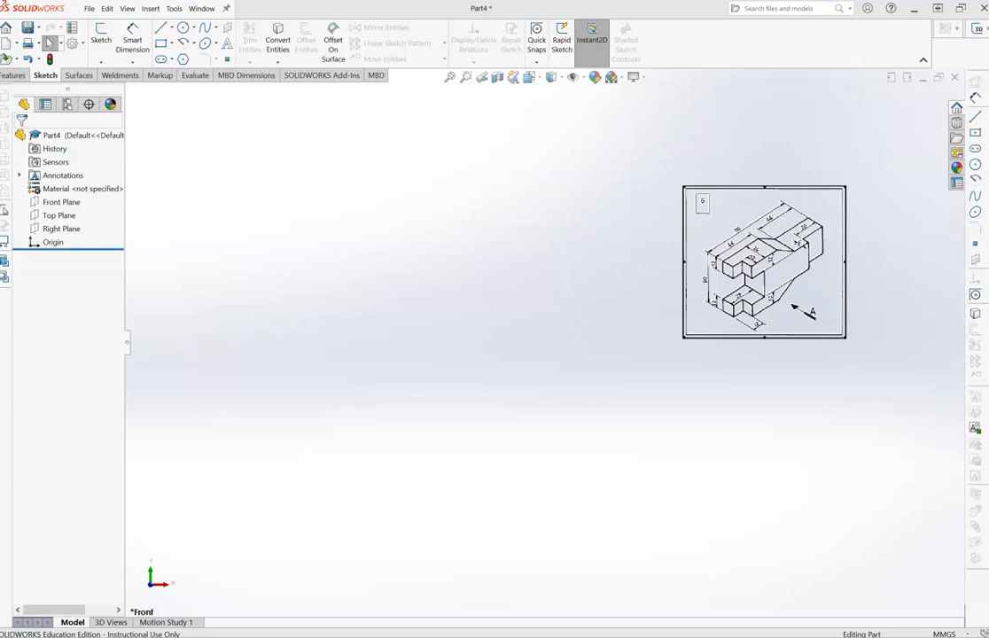
pyautogui.moveTo(763, 276)
pyautogui.mouseDown()
pyautogui.moveTo(762, 291)
pyautogui.moveTo(795, 280)
pyautogui.moveTo(807, 245)
pyautogui.moveTo(765, 263)
pyautogui.mouseUp()
pyautogui.moveTo(765, 268)
pyautogui.mouseDown()
pyautogui.moveTo(824, 234)
pyautogui.moveTo(823, 261)
pyautogui.moveTo(782, 282)
pyautogui.moveTo(768, 266)
pyautogui.moveTo(779, 254)
pyautogui.moveTo(751, 275)
pyautogui.moveTo(769, 270)
pyautogui.mouseUp()
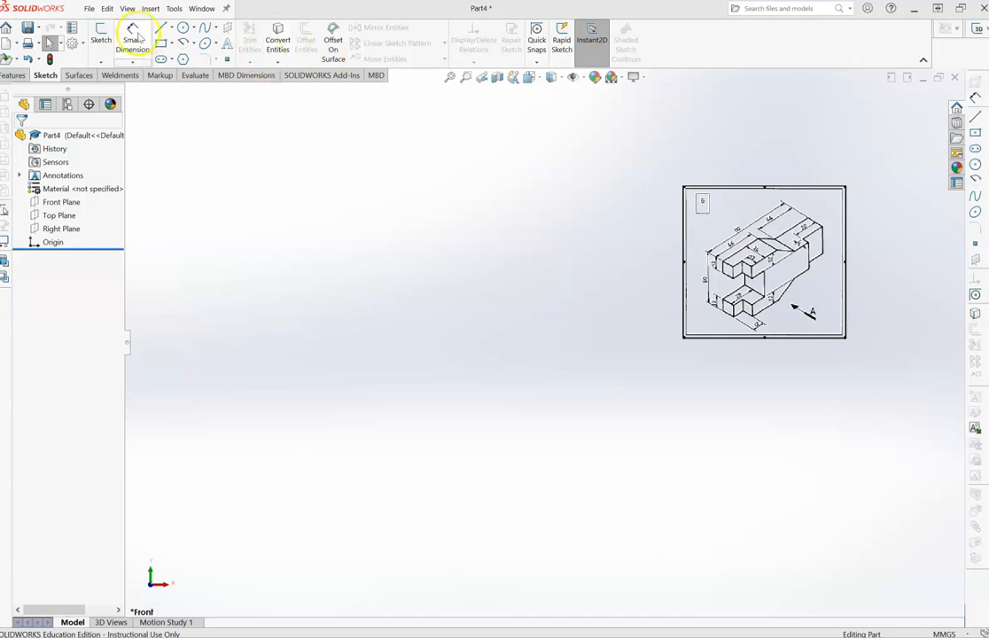
pyautogui.click(402, 106)
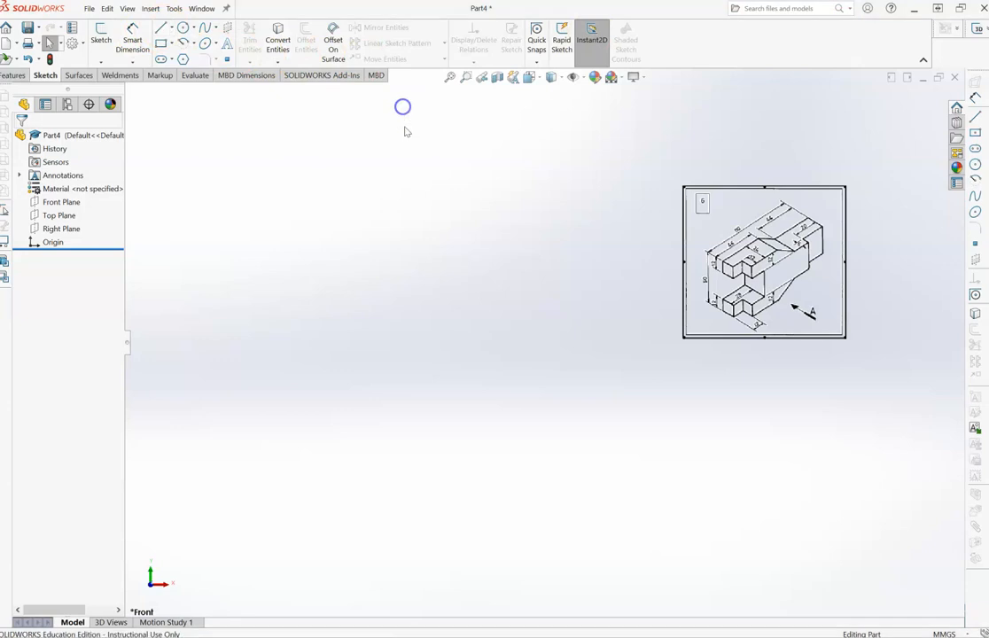
# - Start a Front Plane sketch with a horizontal line about 46 mm long, its right end above the origin, and a vertical about 12 mm down from its left end
pyautogui.click(60, 203)
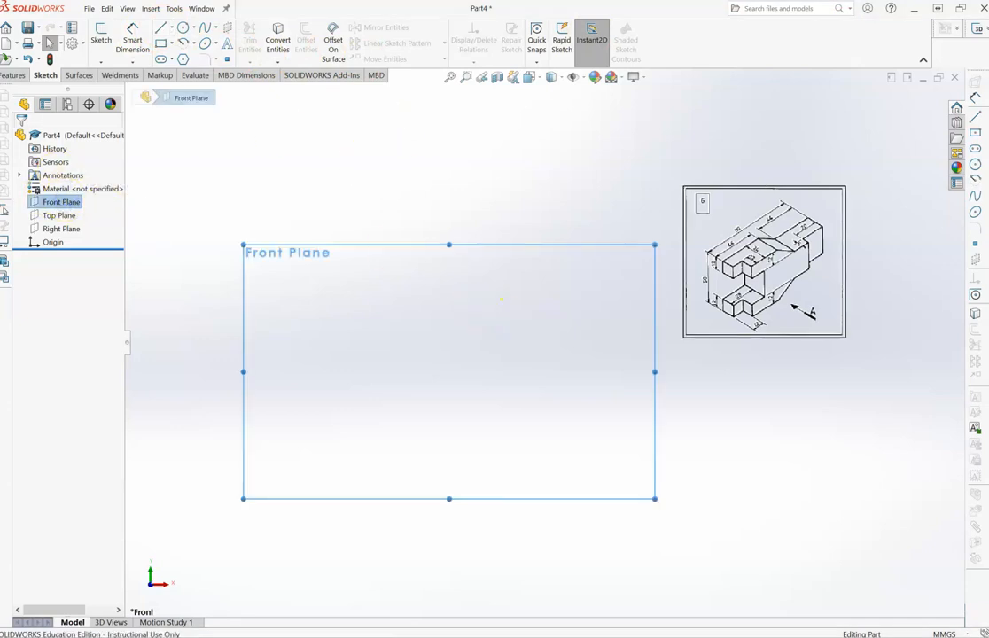
pyautogui.click(158, 29)
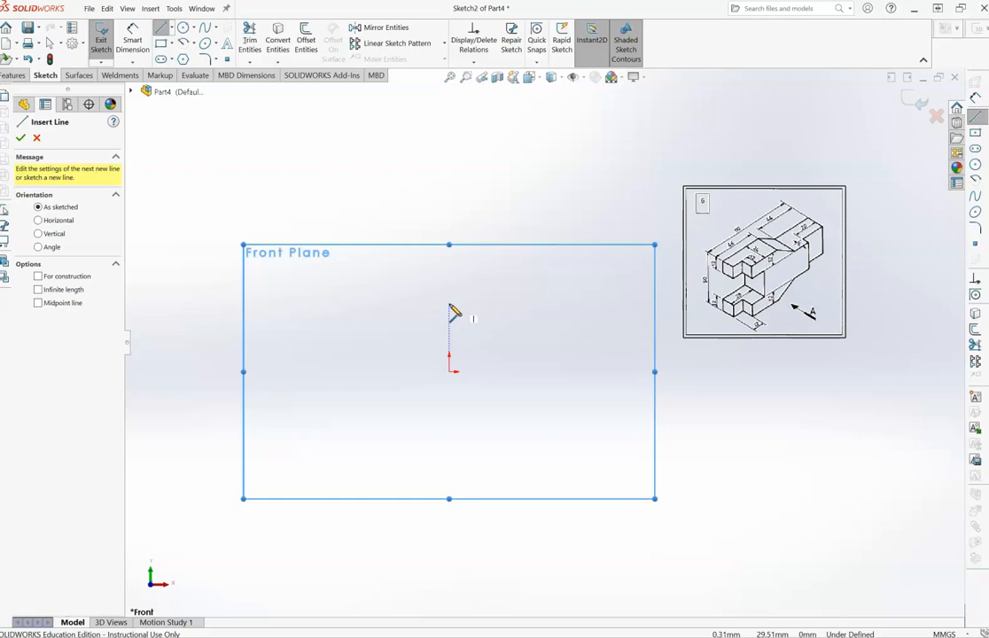
pyautogui.click(451, 310)
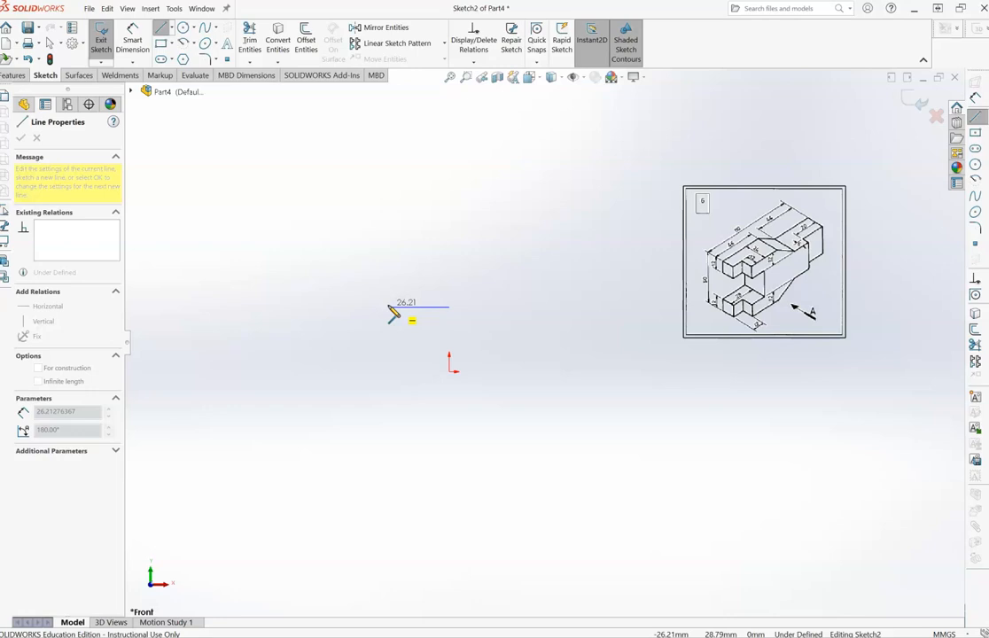
pyautogui.moveTo(389, 306); pyautogui.dragTo(344, 308)
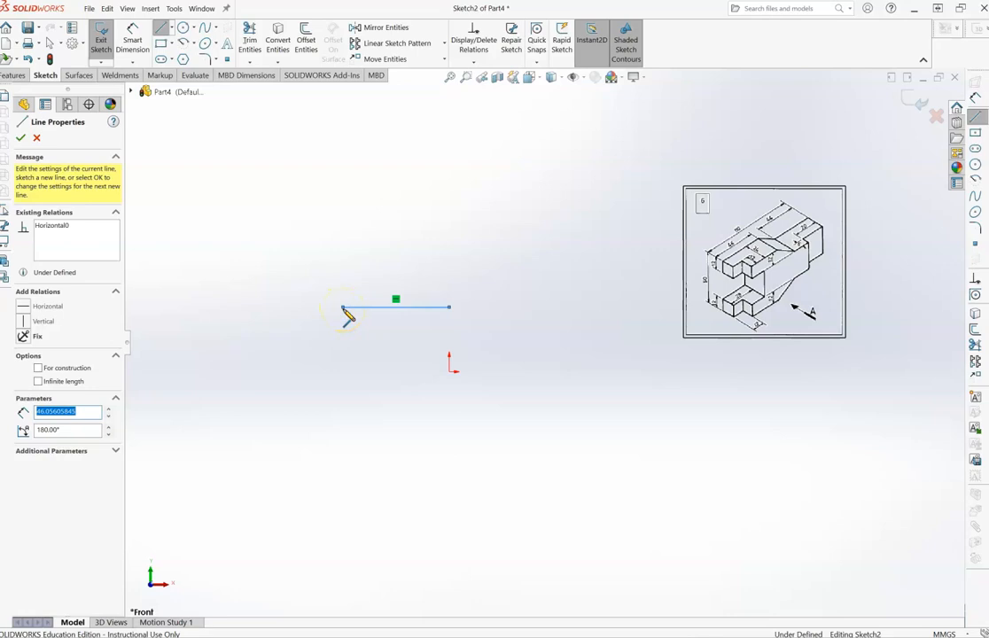
pyautogui.moveTo(343, 308); pyautogui.dragTo(346, 341)
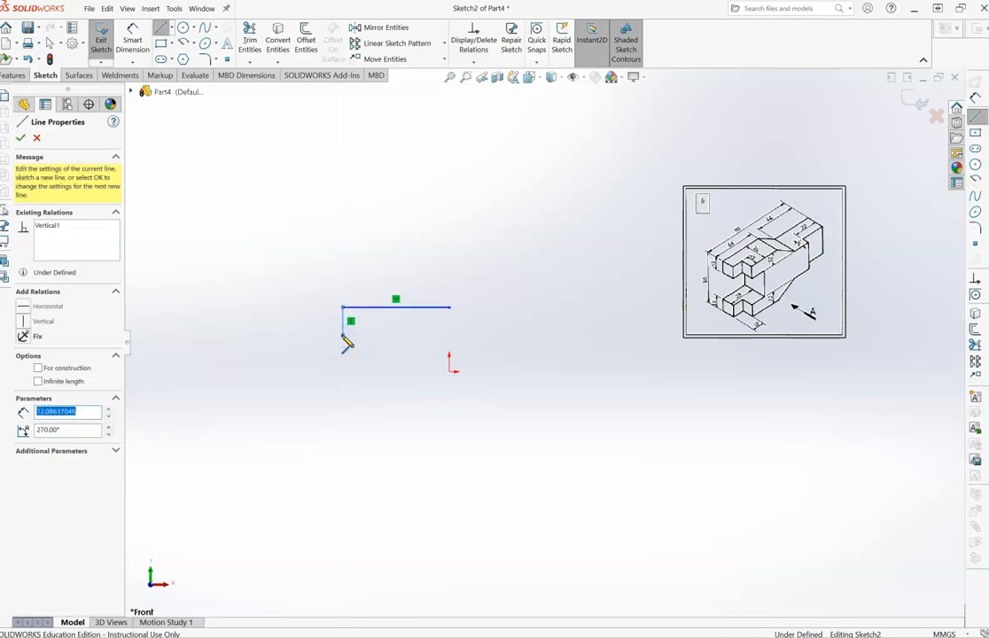
pyautogui.click(345, 339)
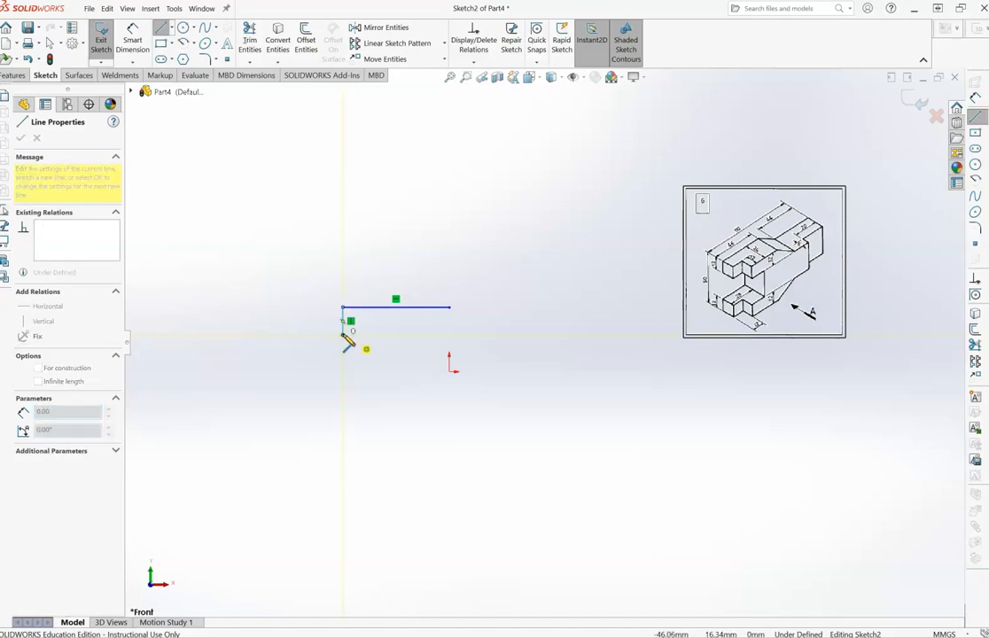
# - Continue the line chain around a notch about 16 mm deep, down the lower leg, and along a bottom edge ending below the origin
pyautogui.moveTo(345, 339); pyautogui.dragTo(382, 339)
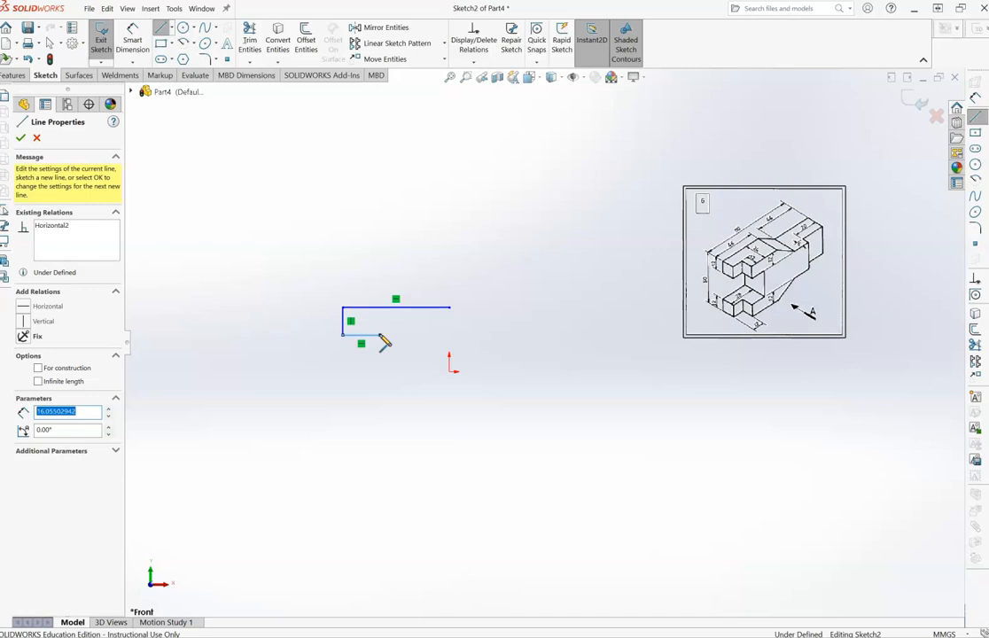
pyautogui.moveTo(380, 335); pyautogui.dragTo(344, 400)
pyautogui.click(343, 396)
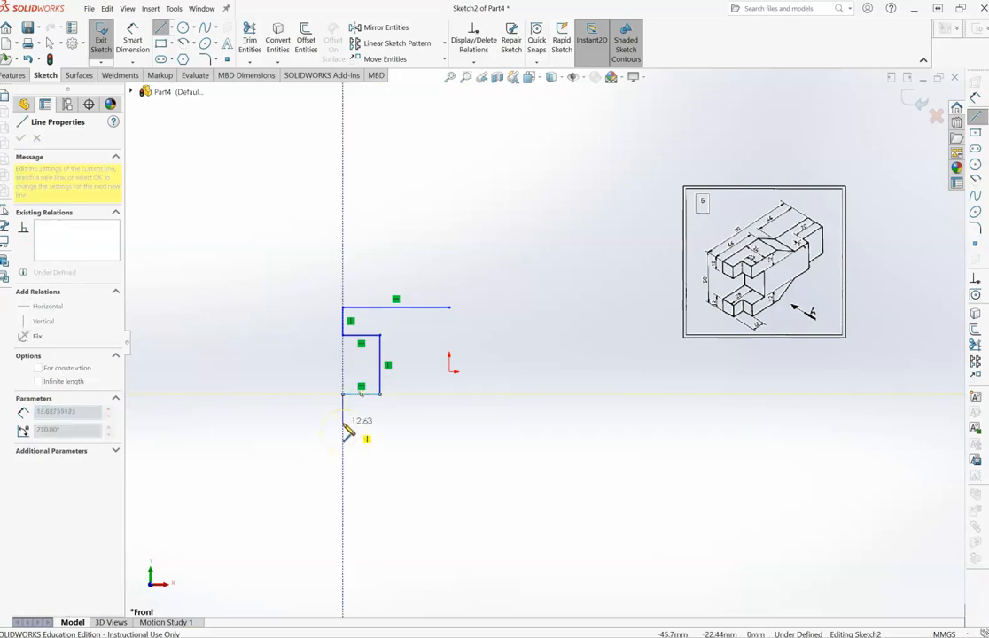
pyautogui.click(344, 424)
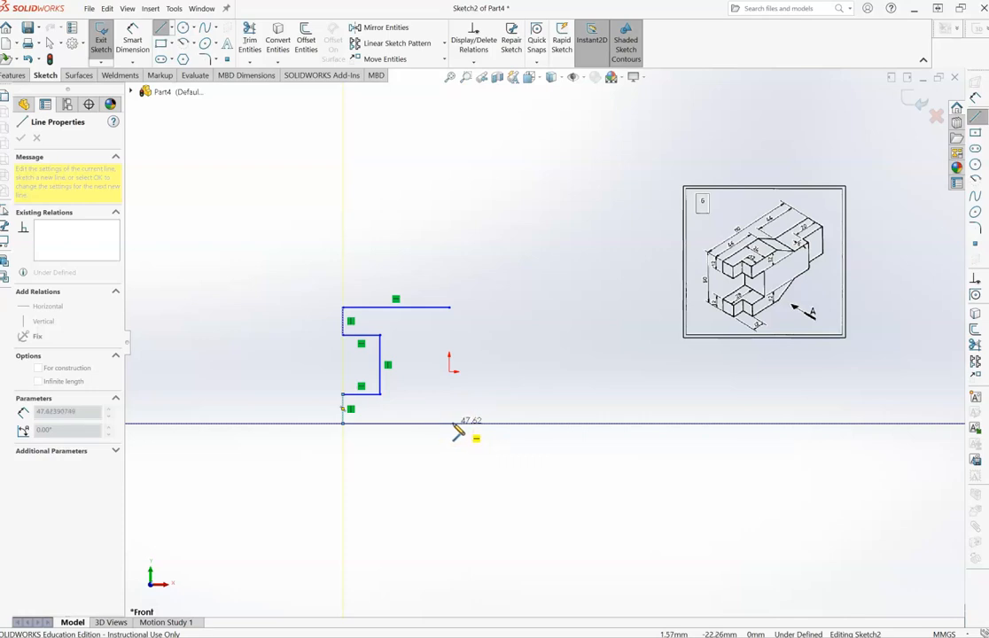
pyautogui.click(449, 423)
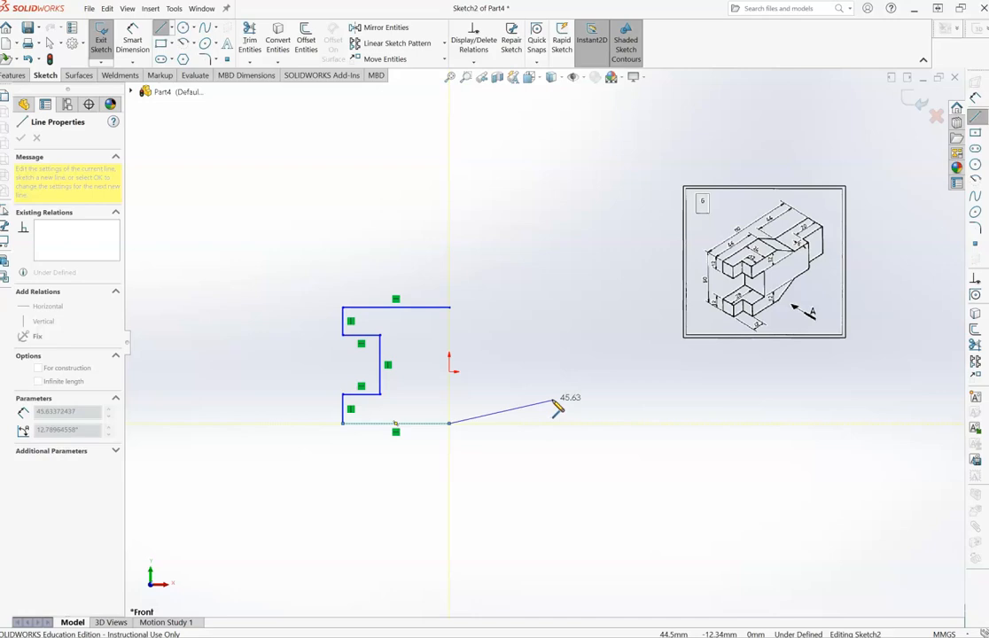
# - Close the profile with a rising slope, a narrower right-hand block about 26 mm high, and a slope about 27 mm long to the starting point
pyautogui.click(511, 383)
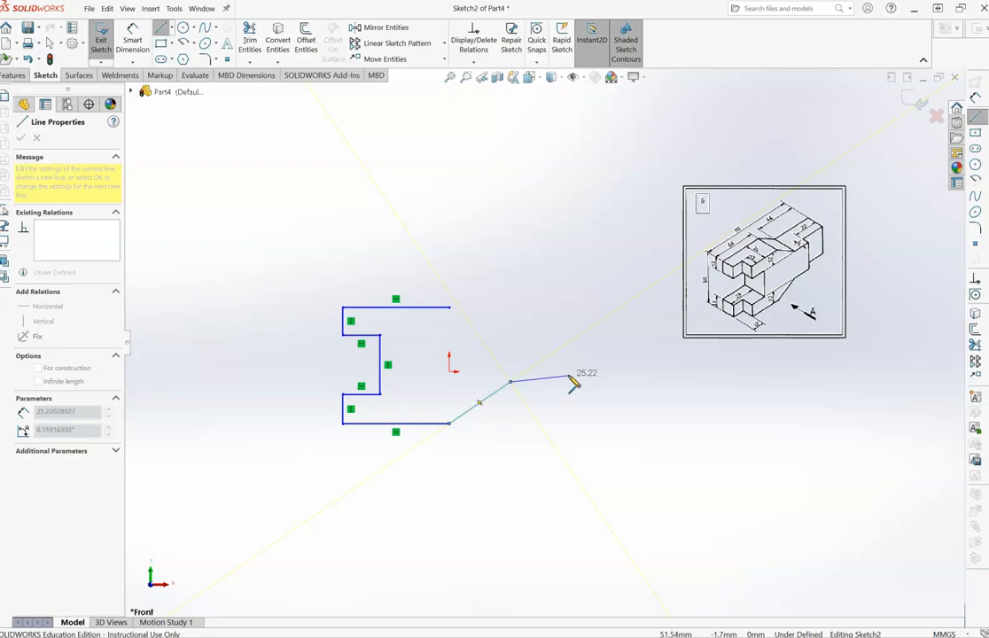
pyautogui.click(553, 383)
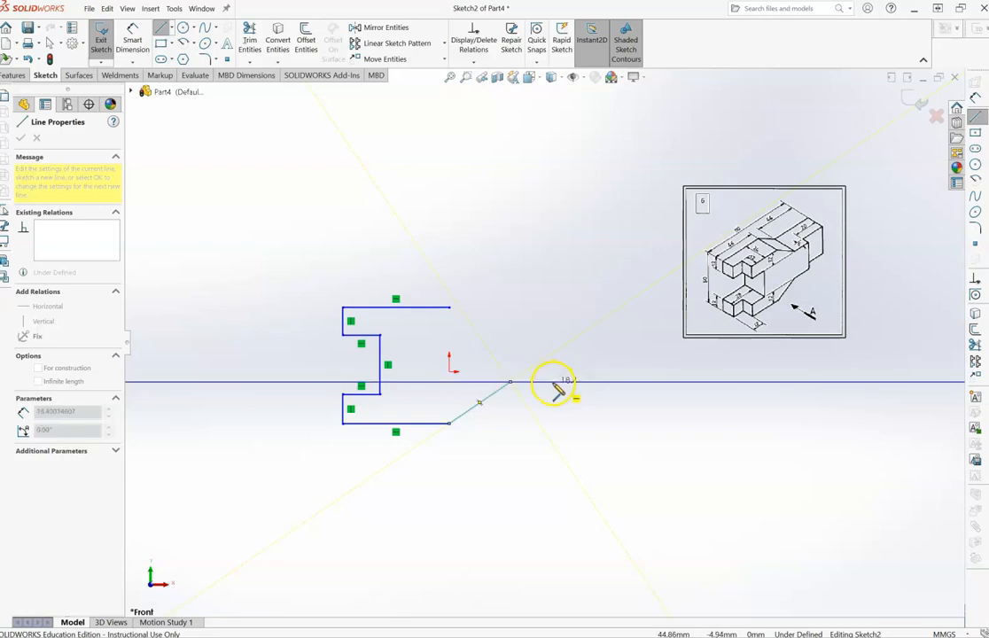
pyautogui.click(613, 383)
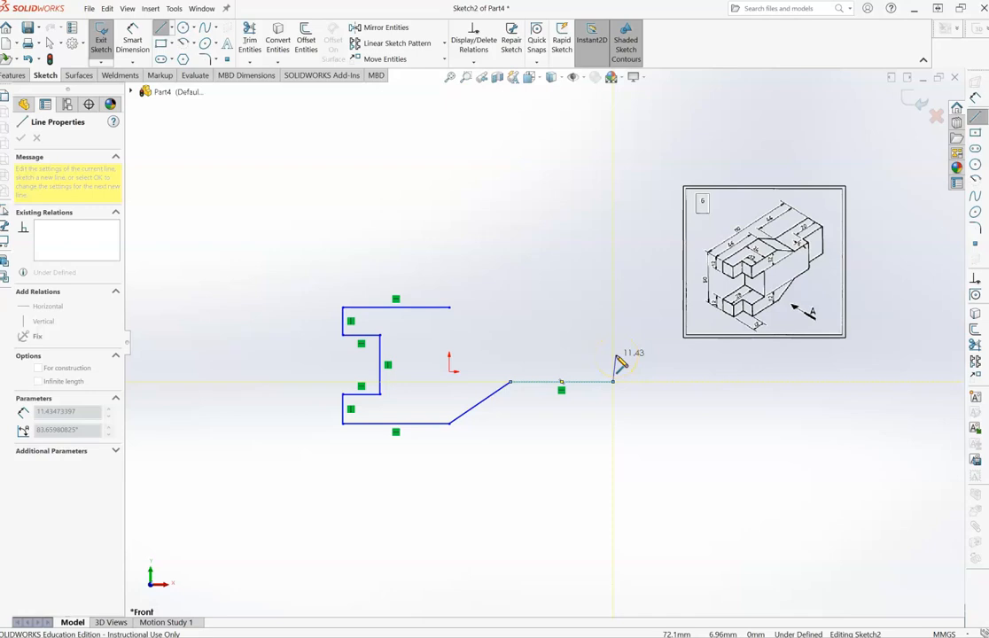
pyautogui.click(614, 323)
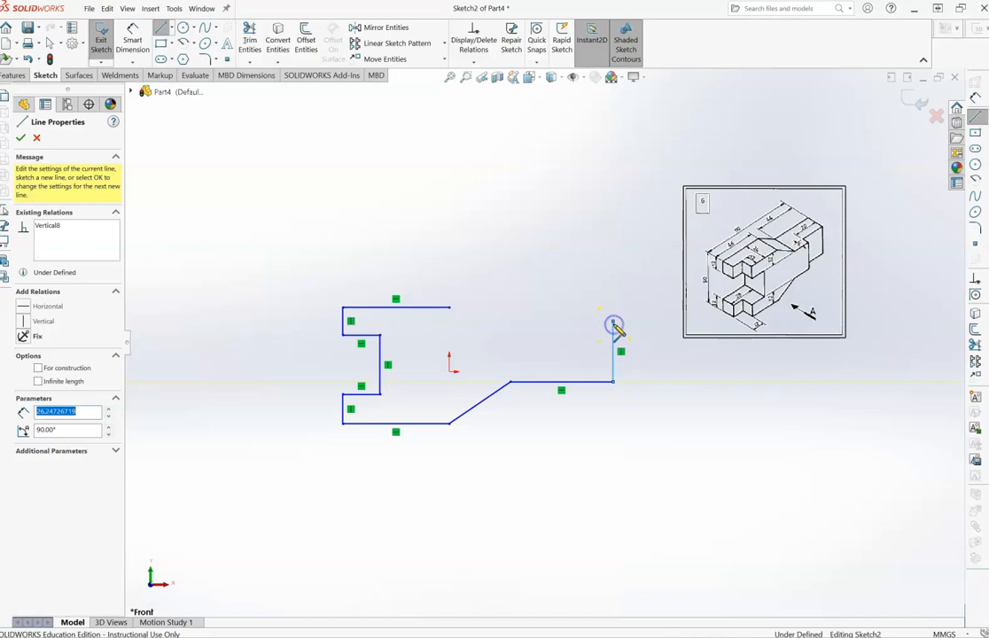
pyautogui.click(511, 321)
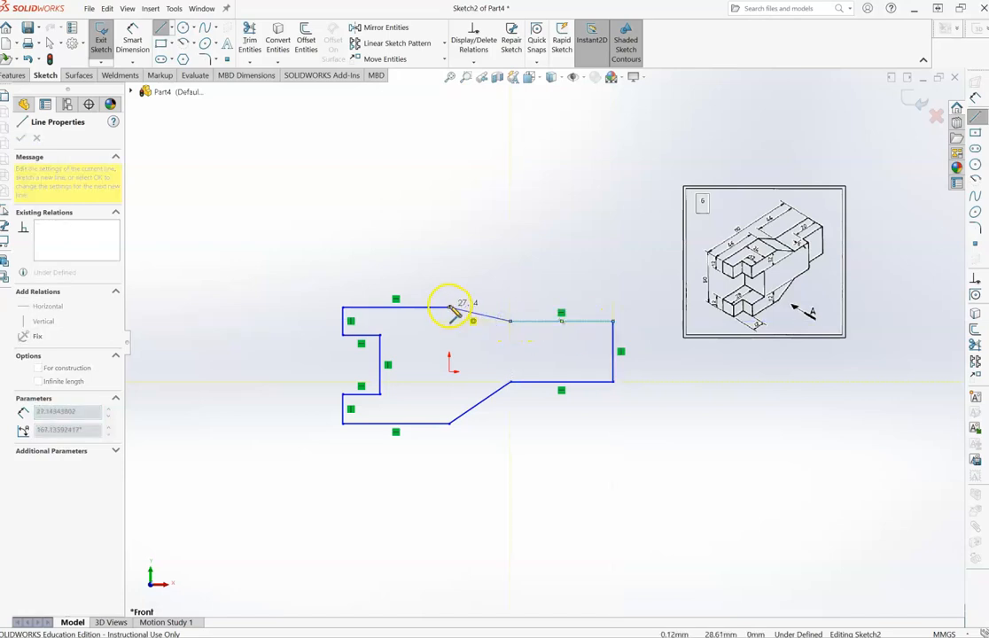
pyautogui.click(450, 308)
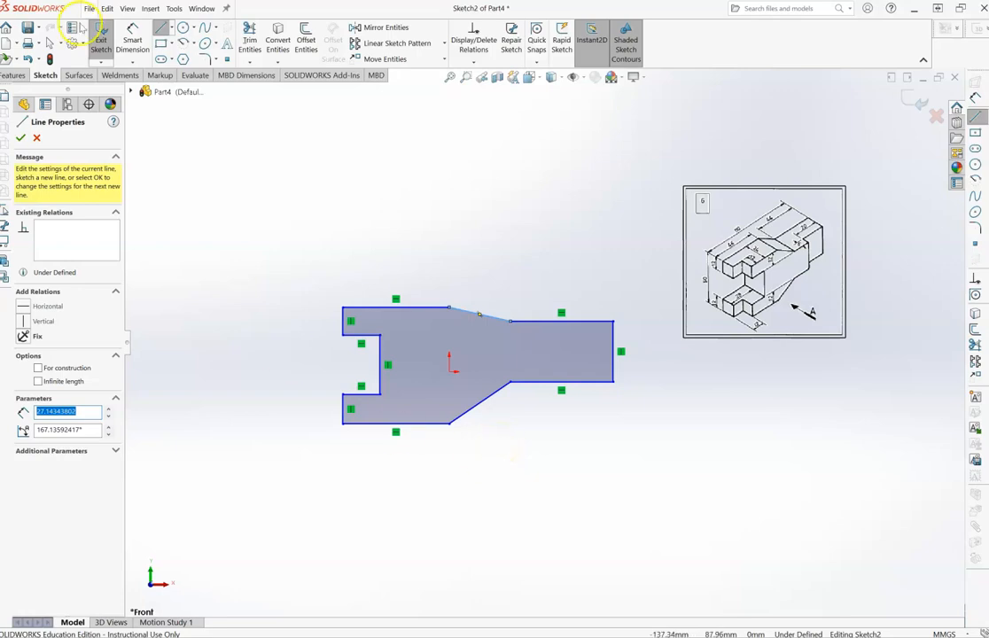
# - Dimension the short vertical end of the profile's upper left leg to 12 mm
pyautogui.click(135, 40)
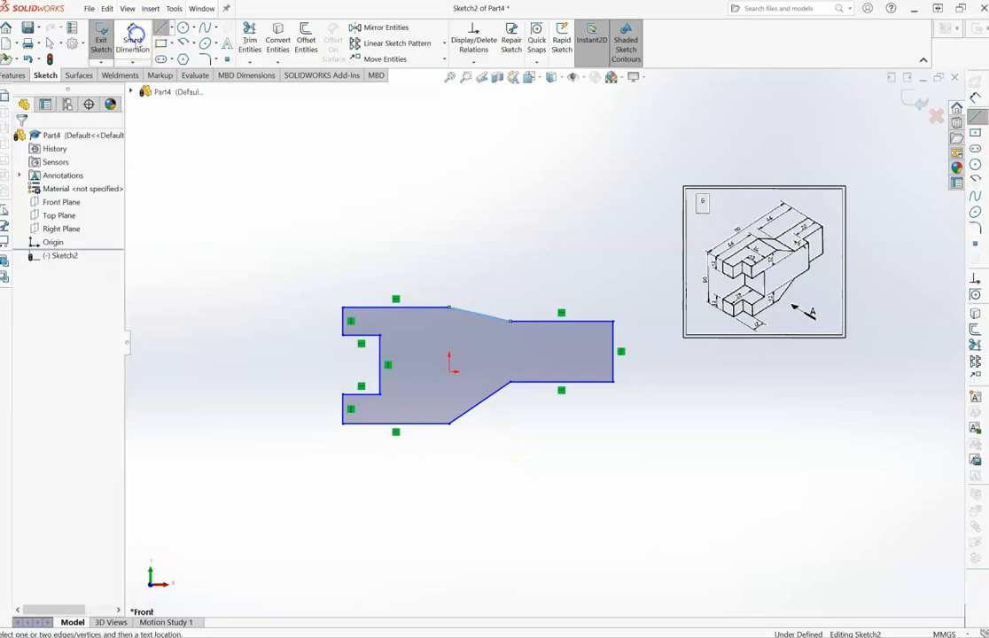
pyautogui.click(326, 321)
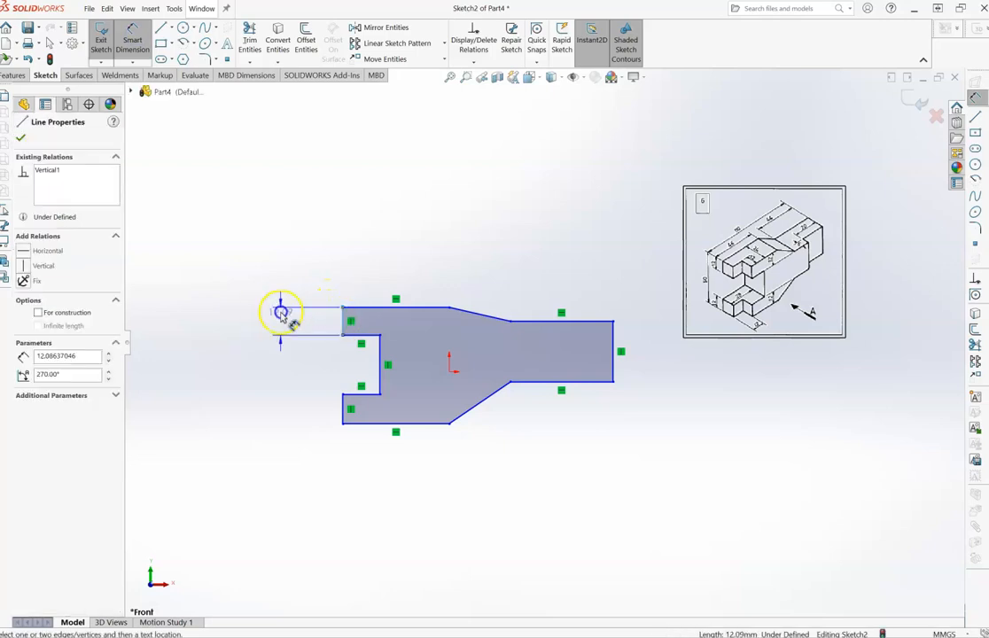
pyautogui.click(283, 312)
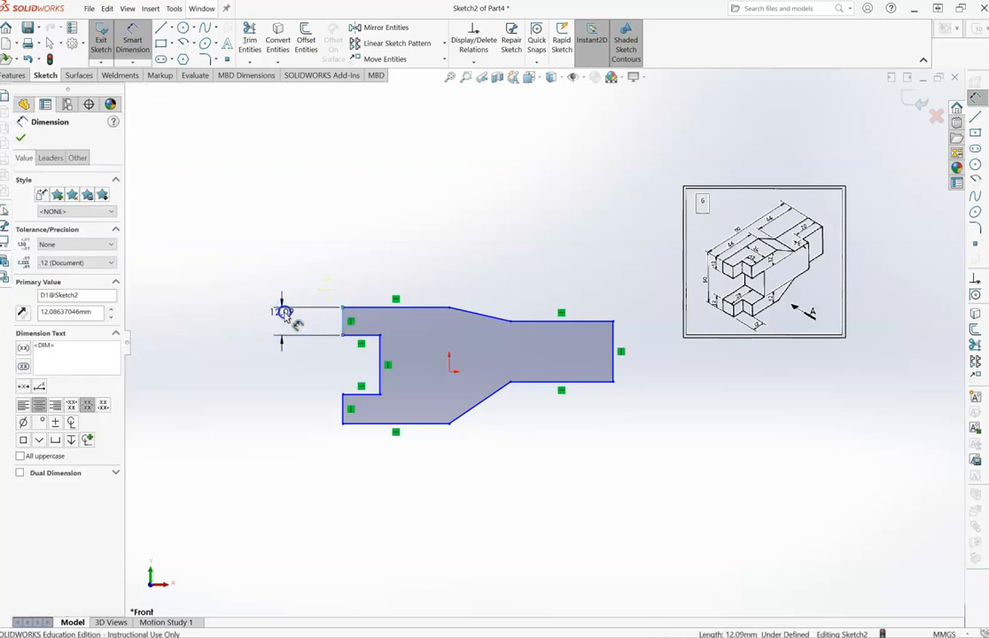
pyautogui.write('12')
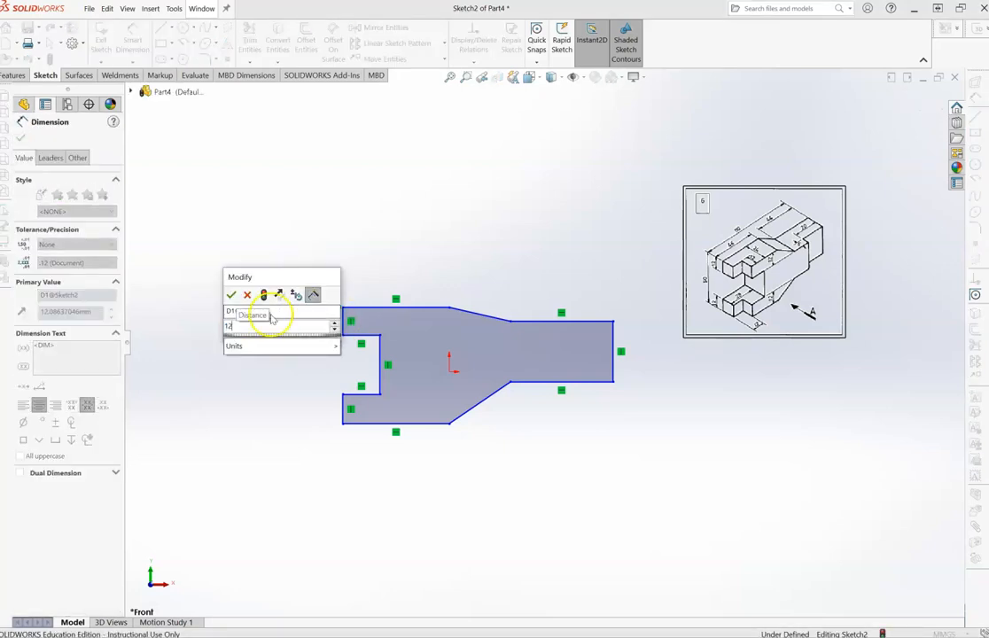
pyautogui.press('Return')
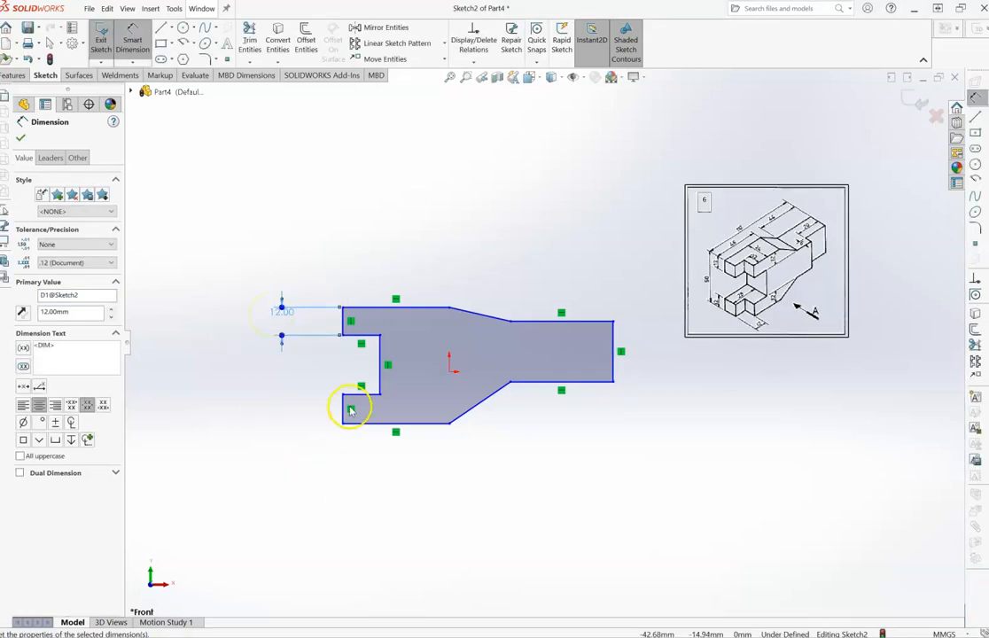
# - Dimension the short vertical end of the profile's lower left leg to 12 mm
pyautogui.click(345, 409)
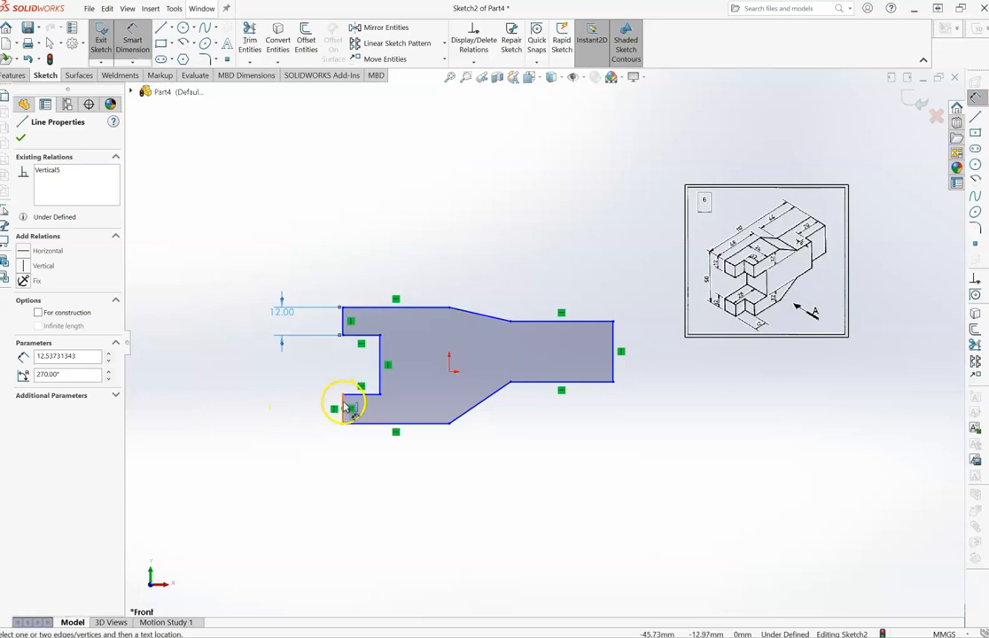
pyautogui.press('Escape')
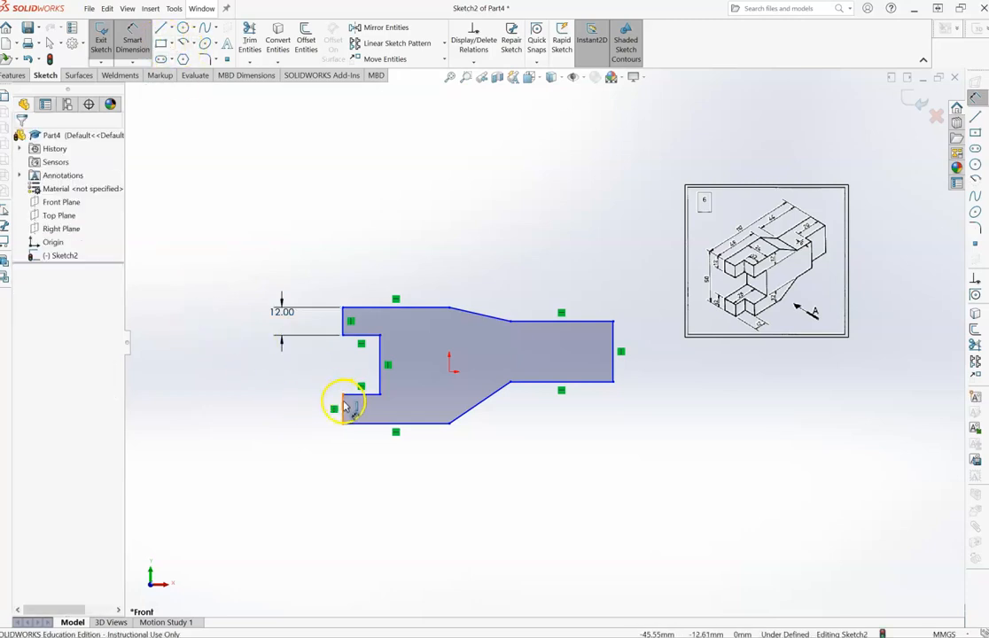
pyautogui.click(339, 405)
pyautogui.click(289, 397)
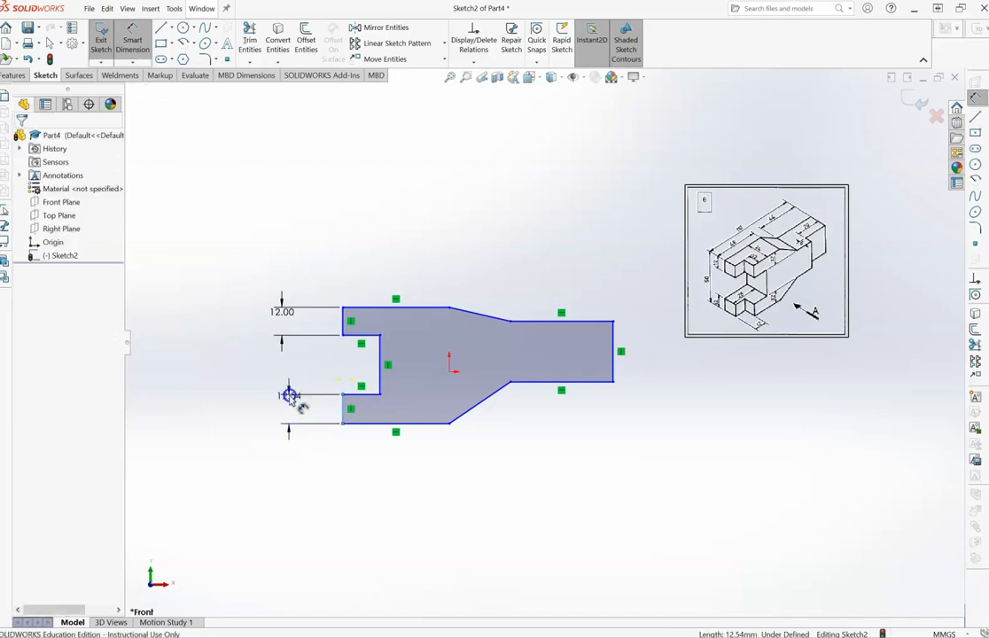
pyautogui.write('12')
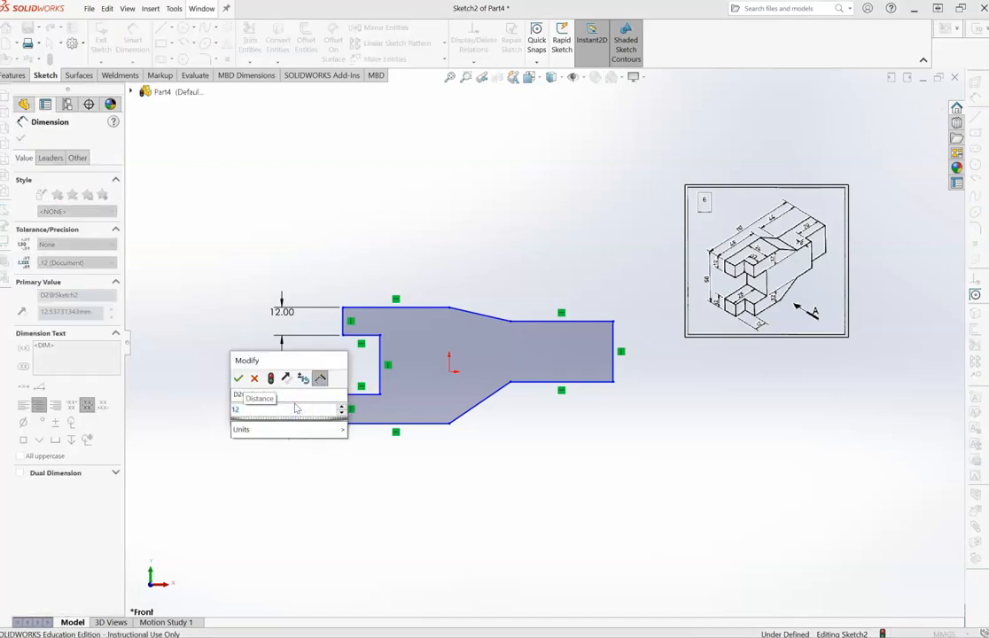
pyautogui.press('Return')
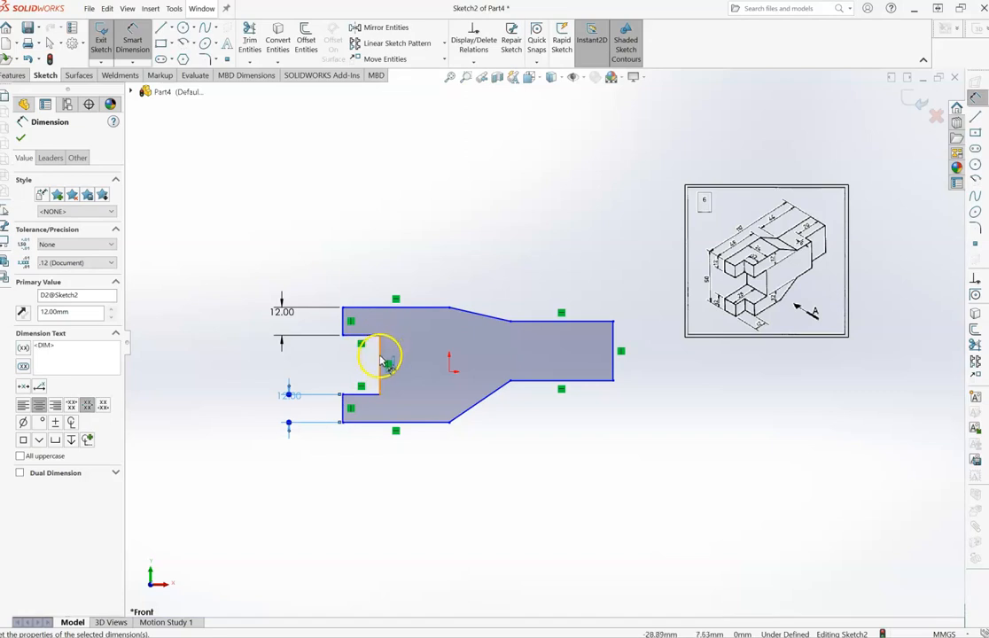
# - Dimension the profile's left notch to 26 mm high and 16 mm deep
pyautogui.click(379, 358)
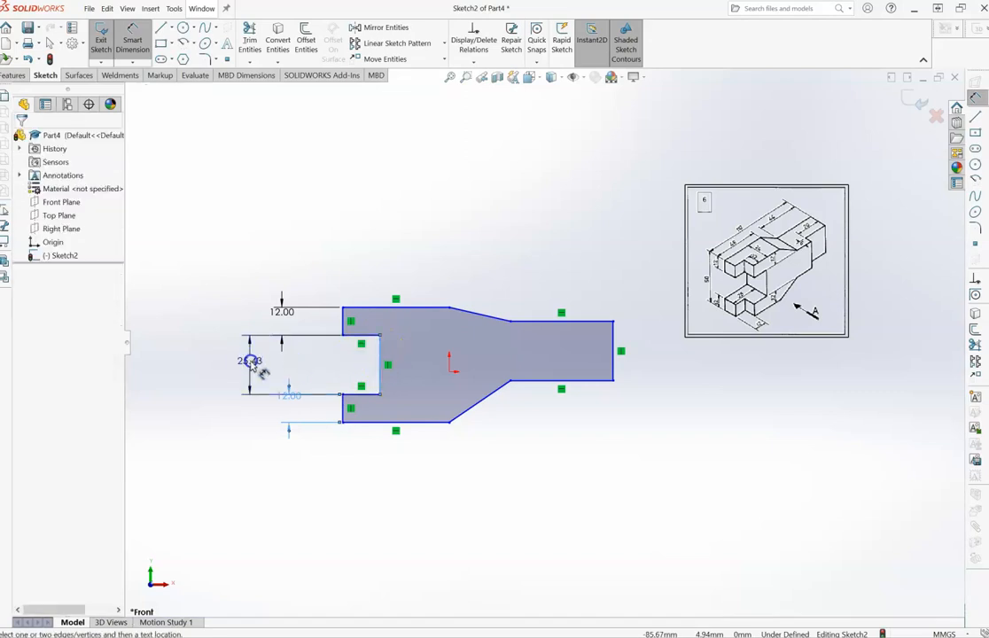
pyautogui.click(251, 364)
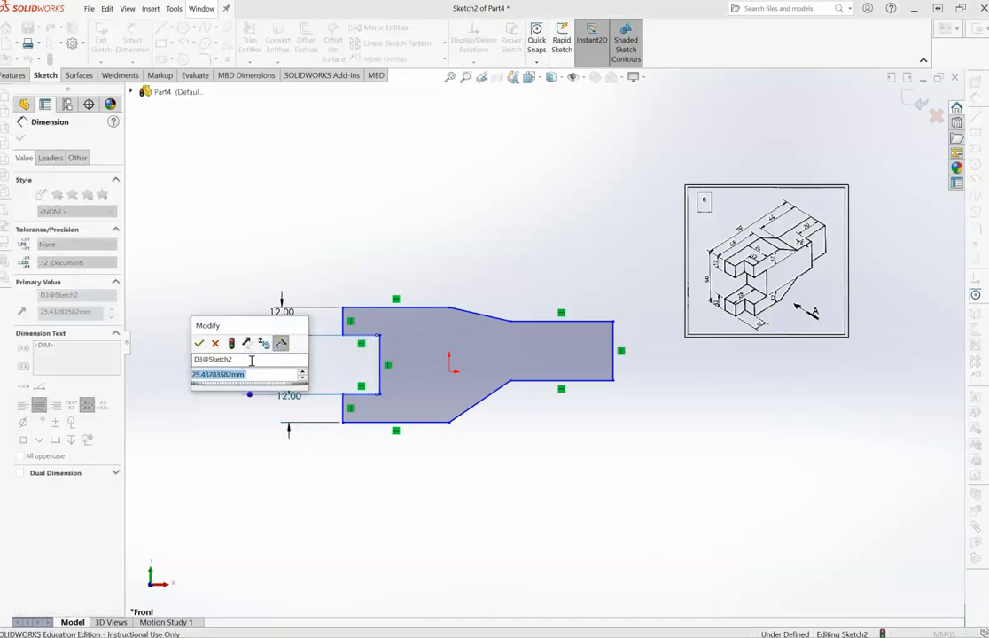
pyautogui.write('26')
pyautogui.press('Return')
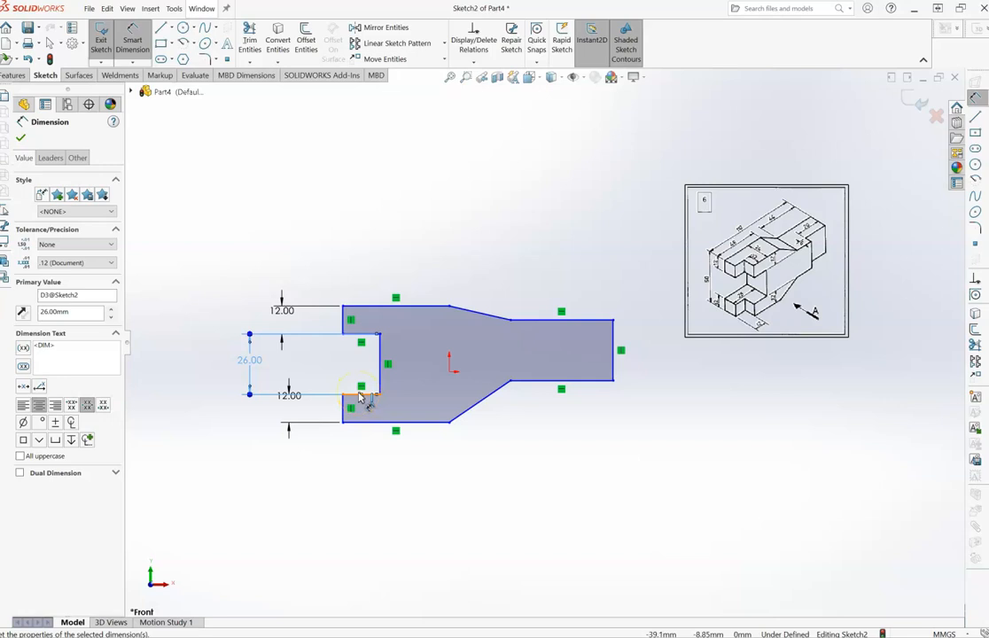
pyautogui.click(361, 395)
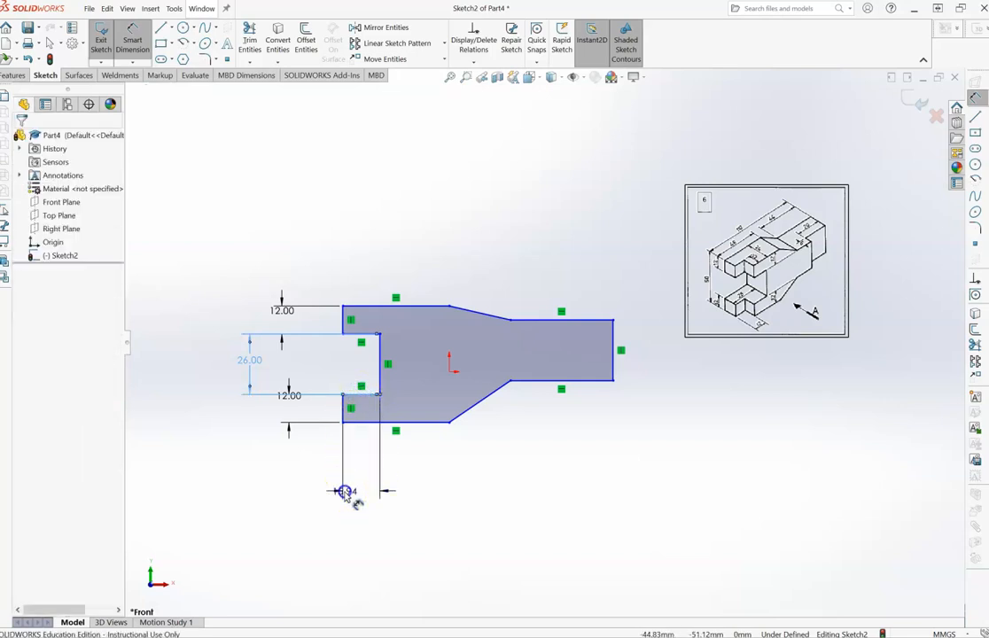
pyautogui.click(346, 493)
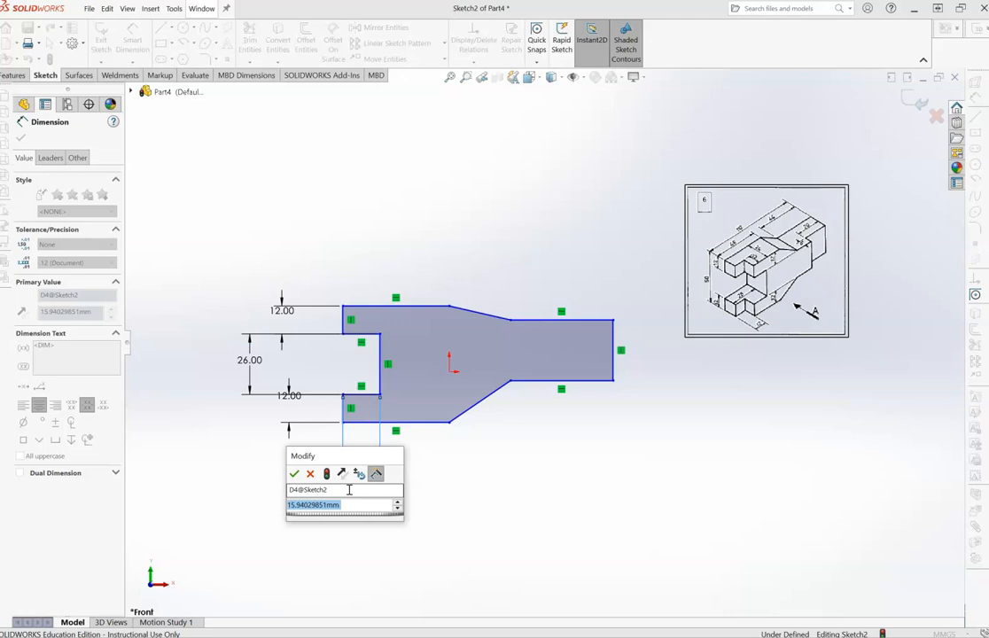
pyautogui.write('16')
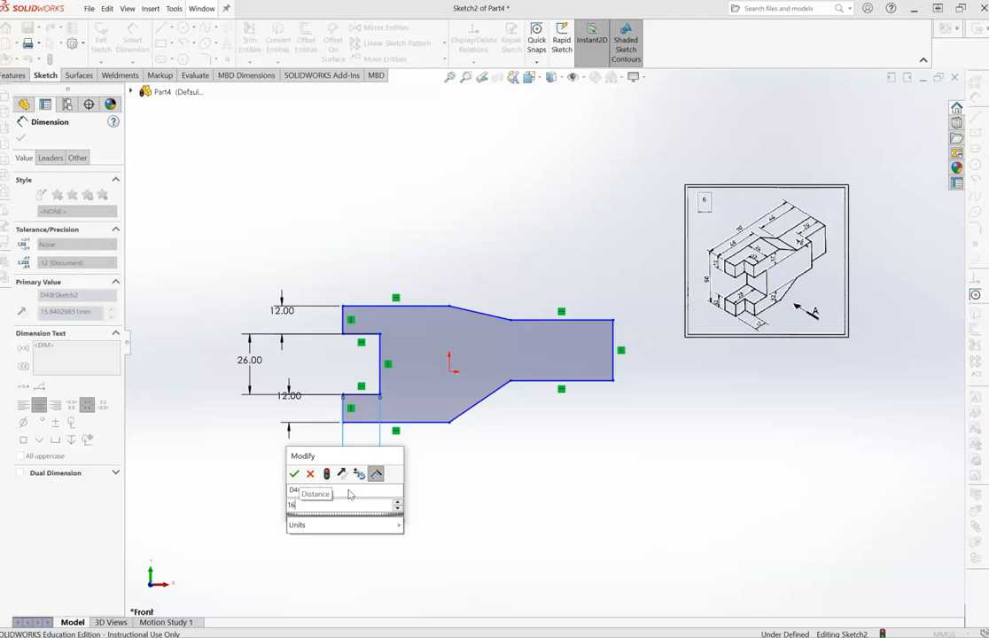
pyautogui.press('Return')
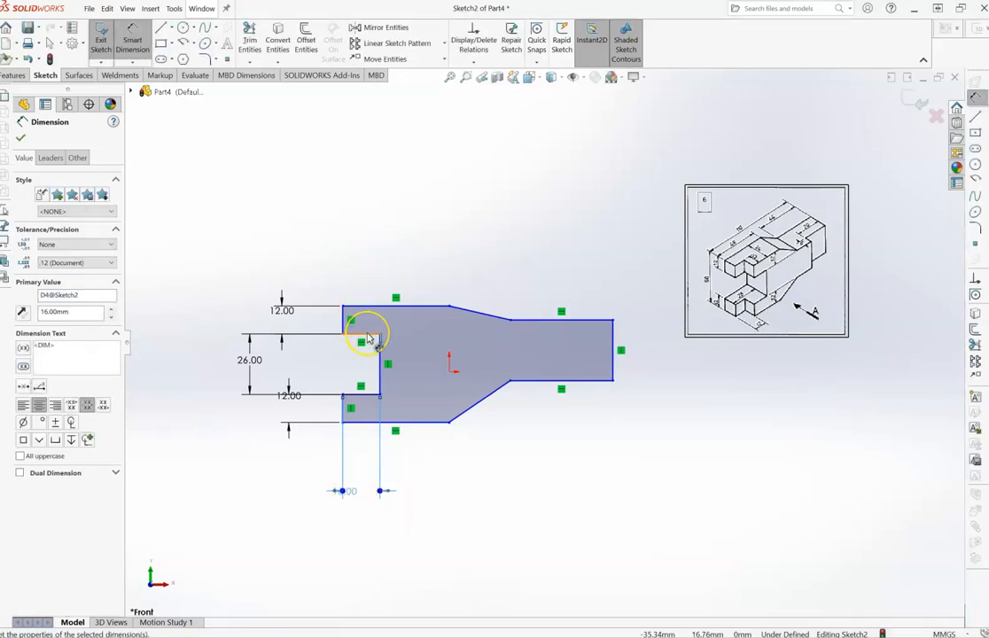
# - Make the notch's upper and lower horizontal edges equal in length
pyautogui.click(132, 39)
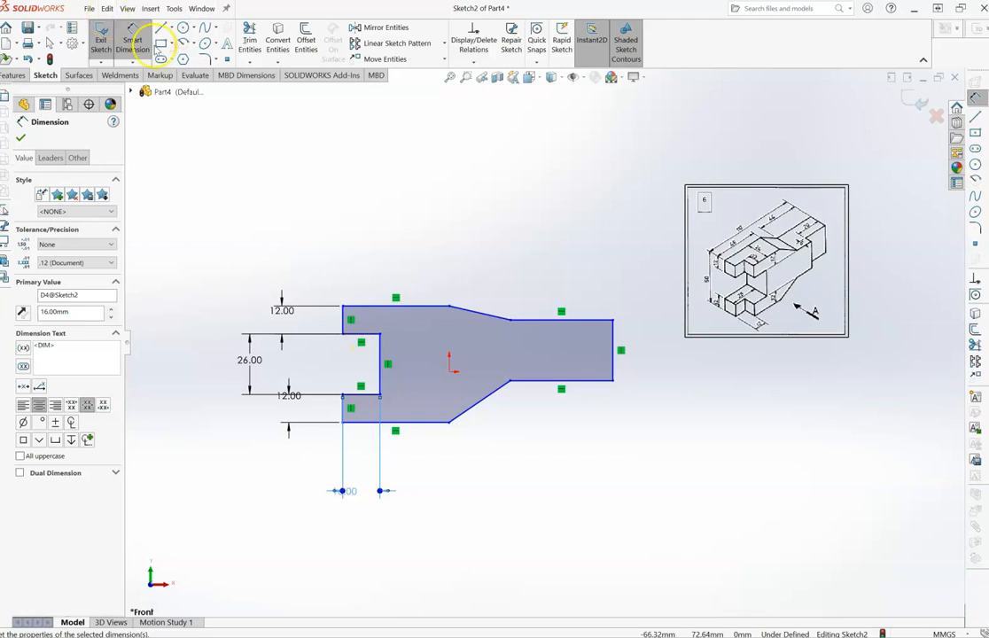
pyautogui.click(349, 234)
pyautogui.click(375, 335)
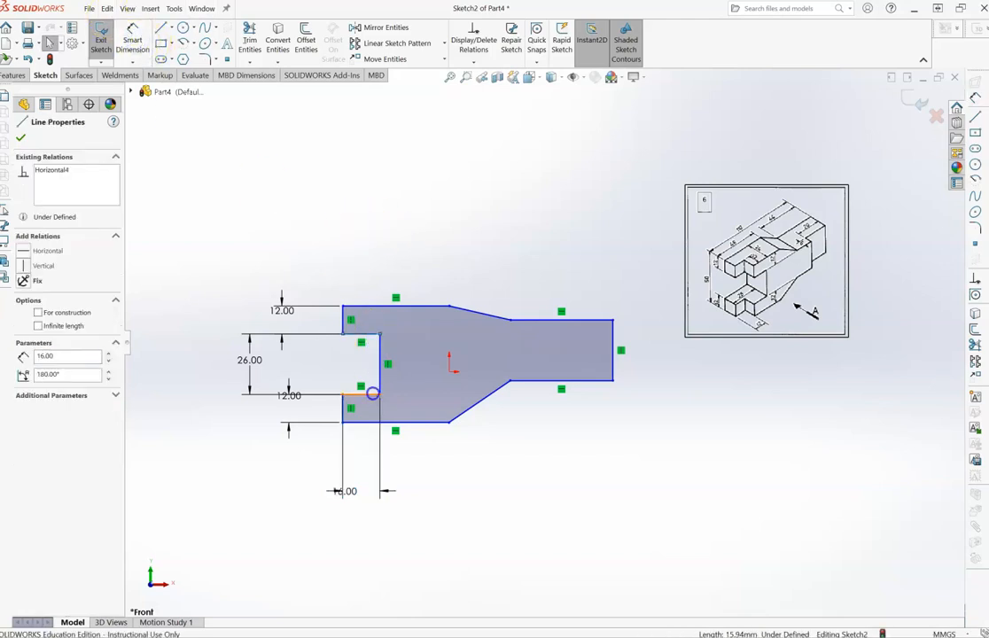
pyautogui.keyDown('ctrl'); pyautogui.click(373, 395); pyautogui.keyUp('ctrl')
pyautogui.click(43, 375)
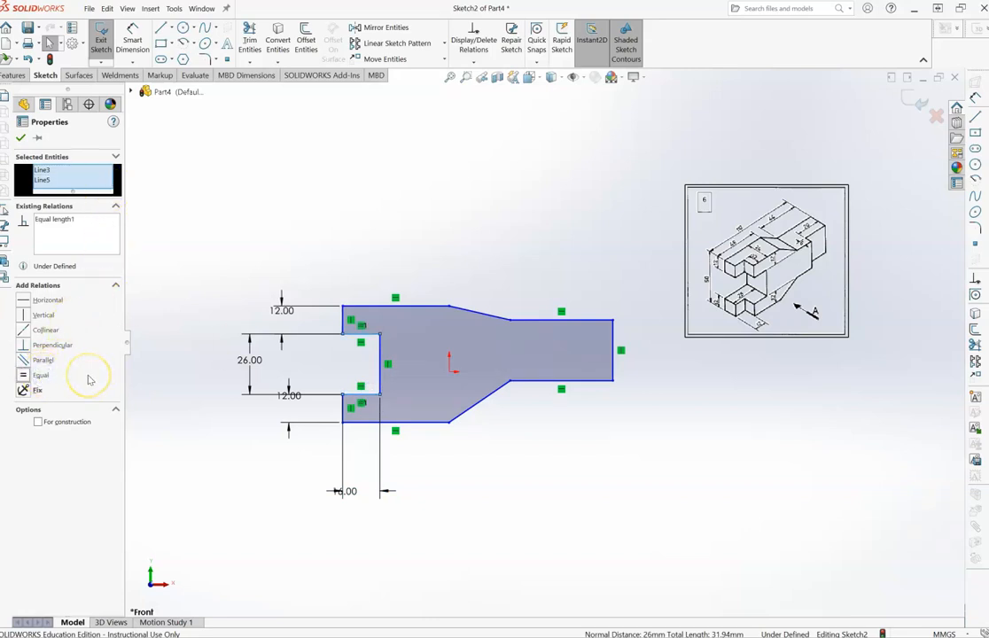
pyautogui.click(20, 137)
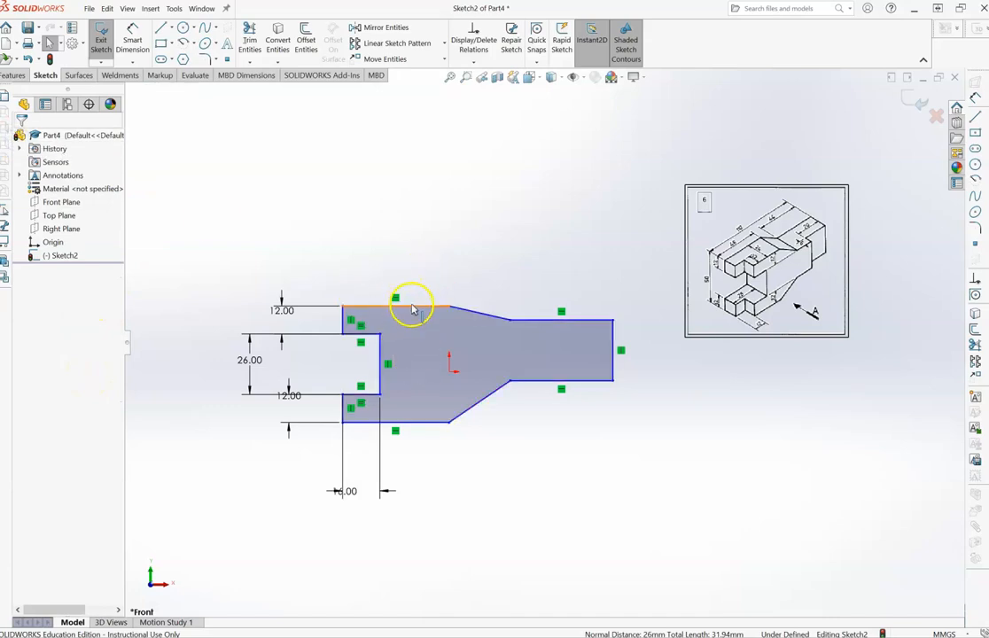
# - Make the outer horizontal edges of the profile's upper and lower left legs equal in length
pyautogui.click(412, 306)
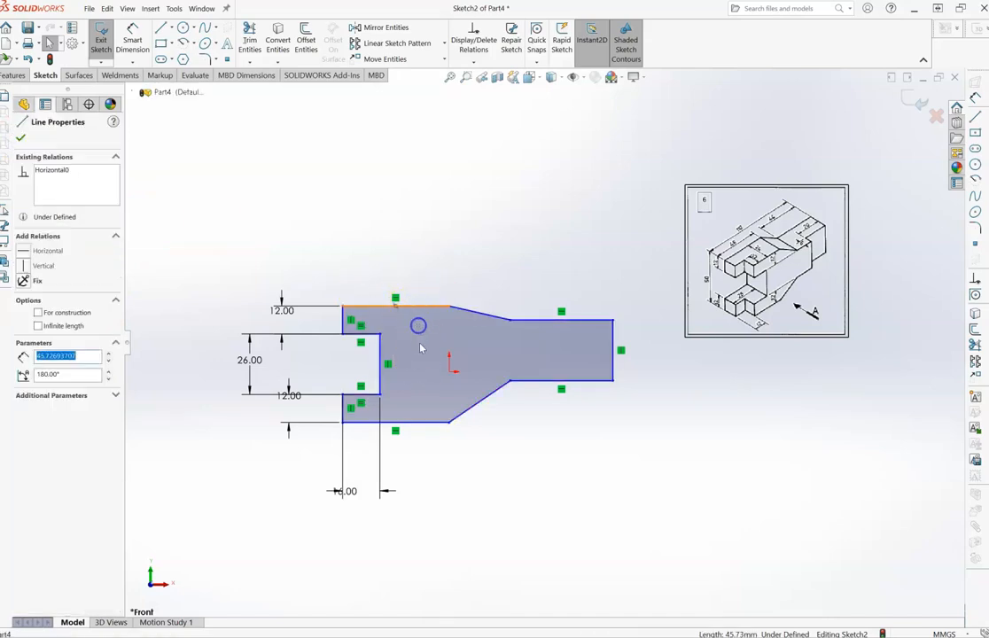
pyautogui.keyDown('ctrl'); pyautogui.click(420, 422); pyautogui.keyUp('ctrl')
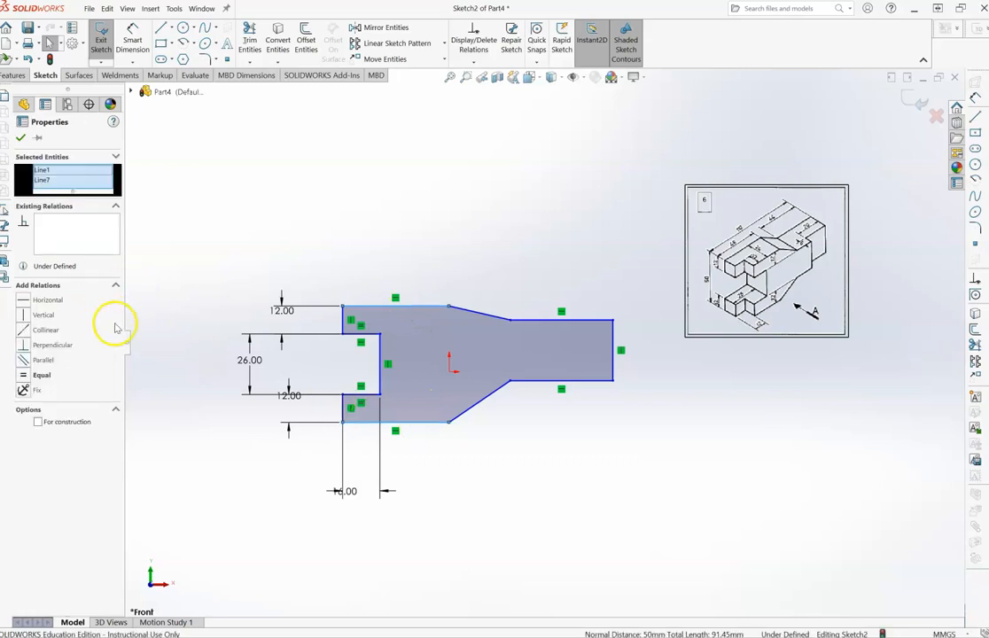
pyautogui.click(43, 375)
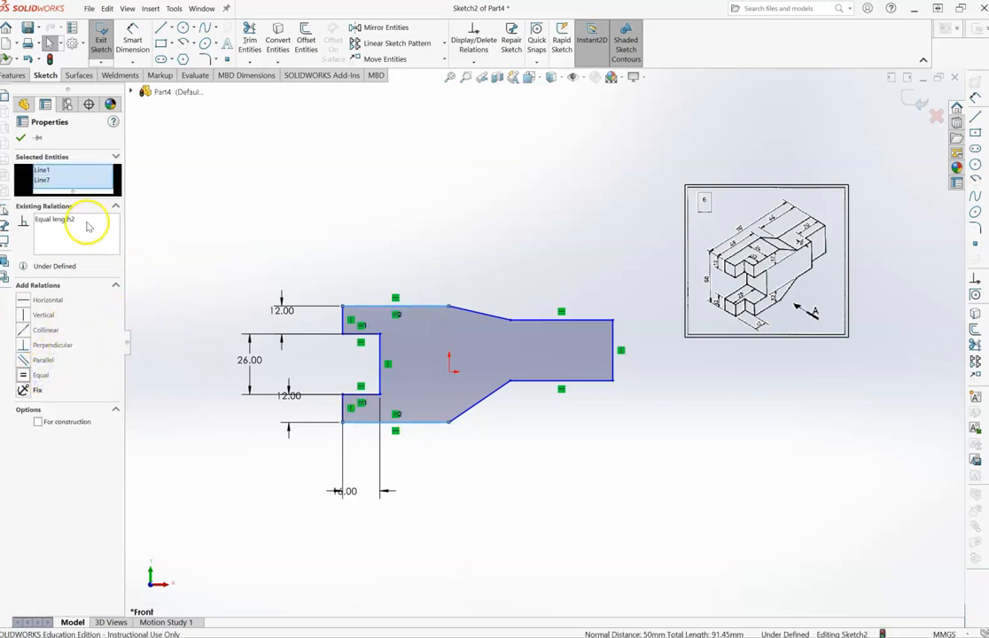
pyautogui.click(20, 138)
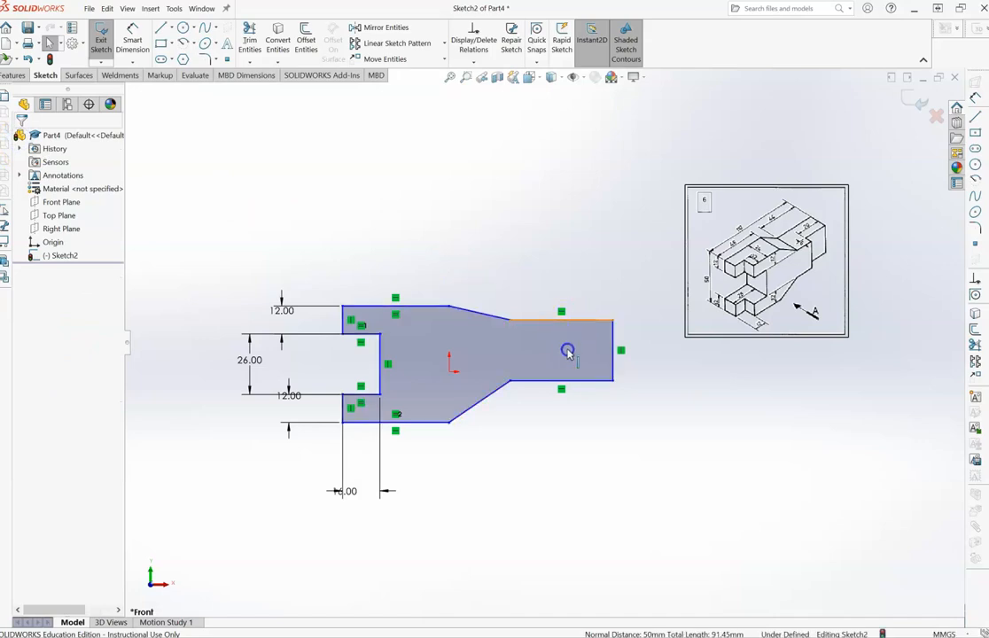
# - Make the upper and lower horizontal edges of the narrower right-hand block equal in length
pyautogui.click(568, 381)
pyautogui.keyDown('ctrl'); pyautogui.click(569, 382); pyautogui.keyUp('ctrl')
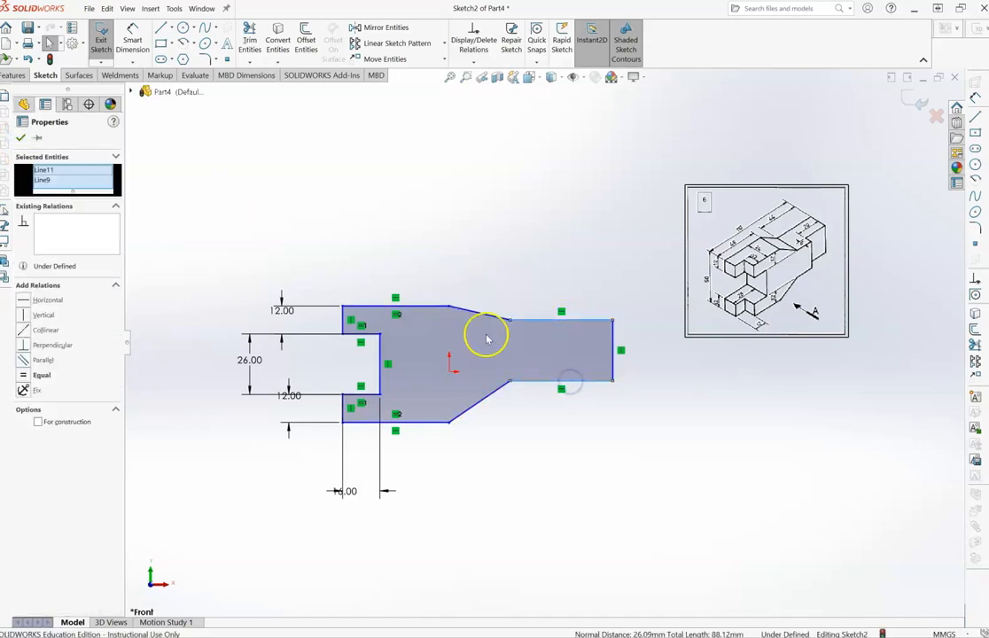
pyautogui.click(44, 375)
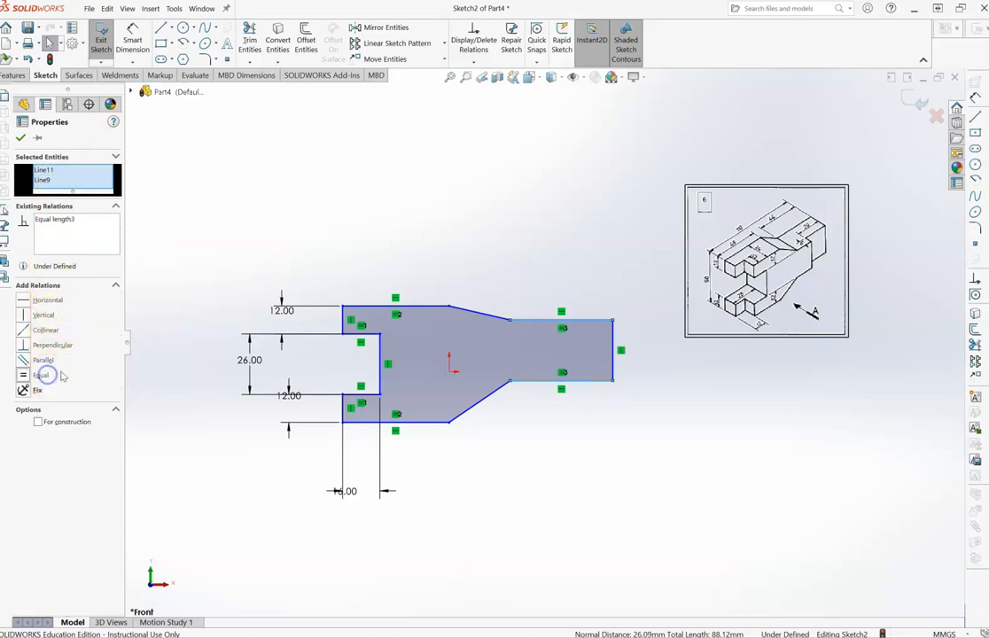
# - Dimension the vertical end of the right-hand block to 26 mm
pyautogui.click(612, 354)
pyautogui.click(132, 39)
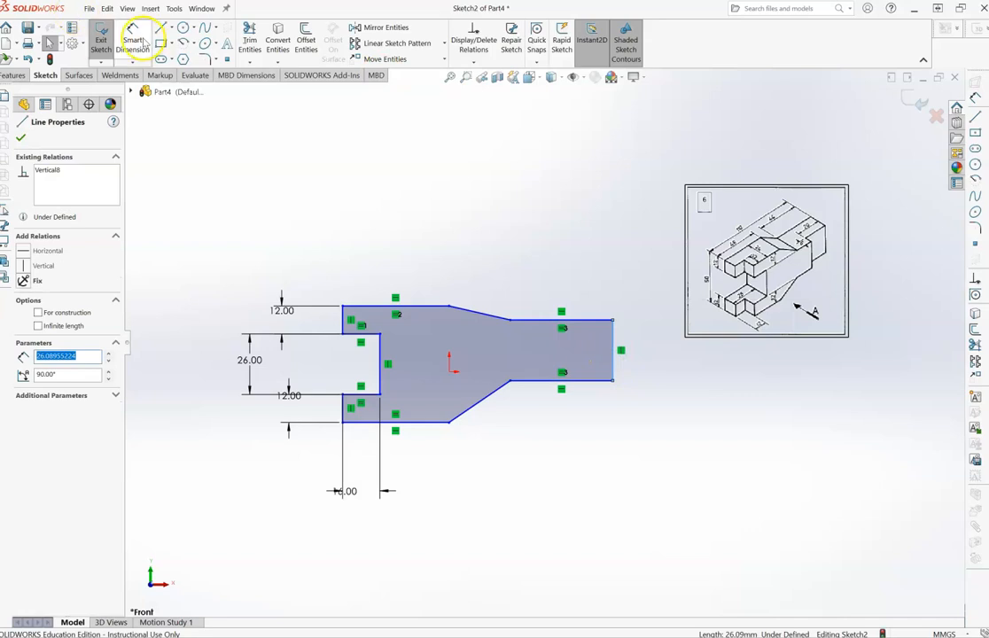
pyautogui.click(613, 338)
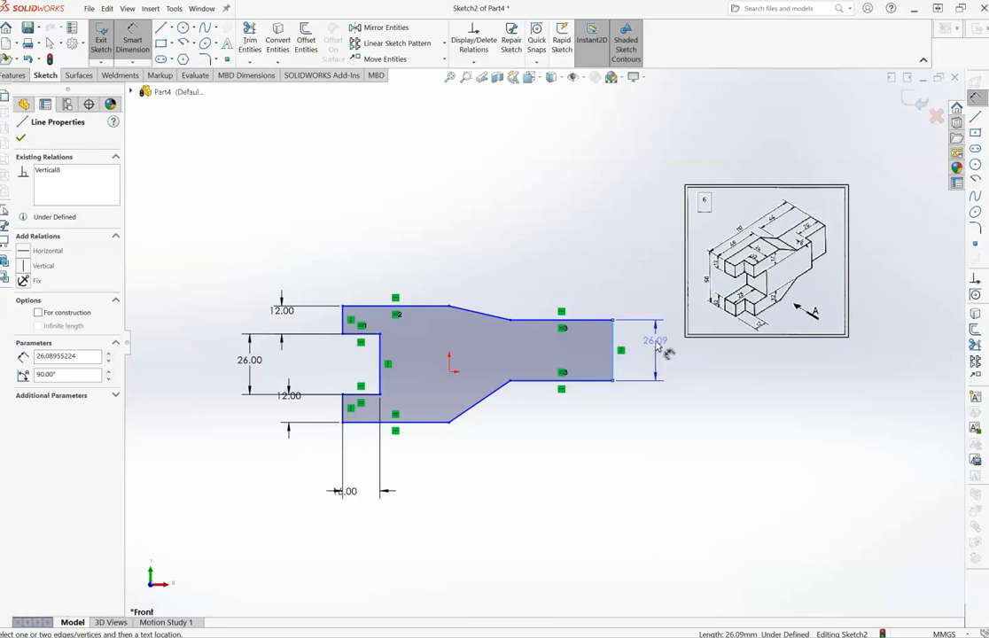
pyautogui.click(661, 349)
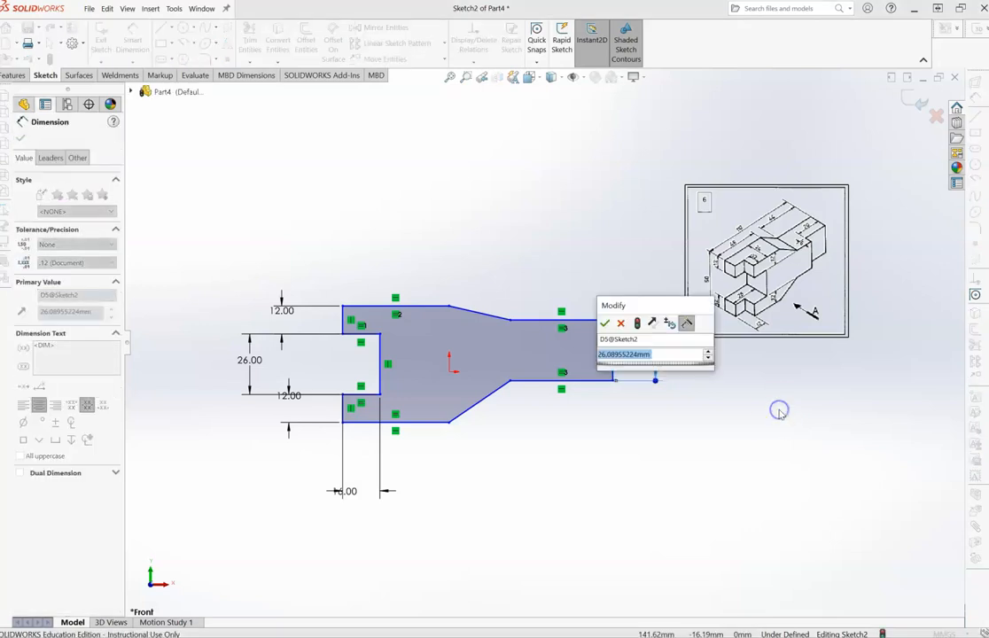
pyautogui.write('26')
pyautogui.press('Return')
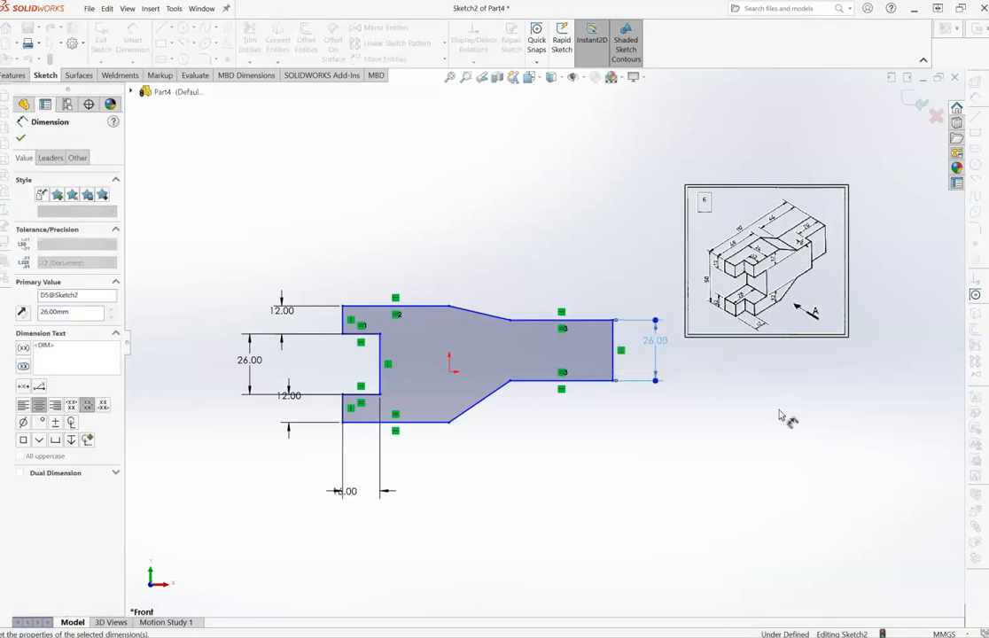
# - Dimension the upper horizontal edge of the right-hand block to 44 mm
pyautogui.click(526, 321)
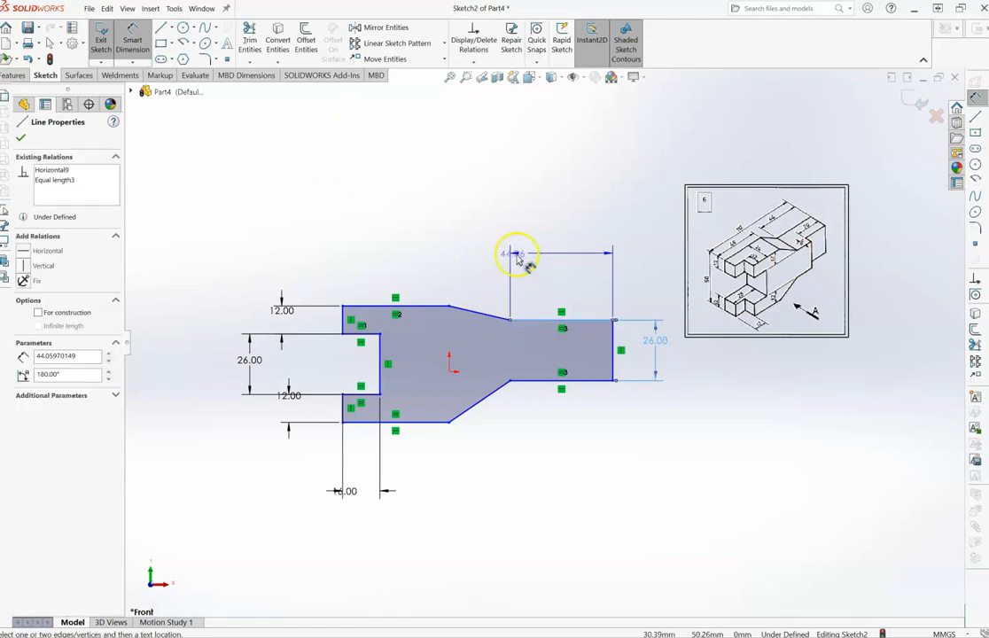
pyautogui.click(530, 253)
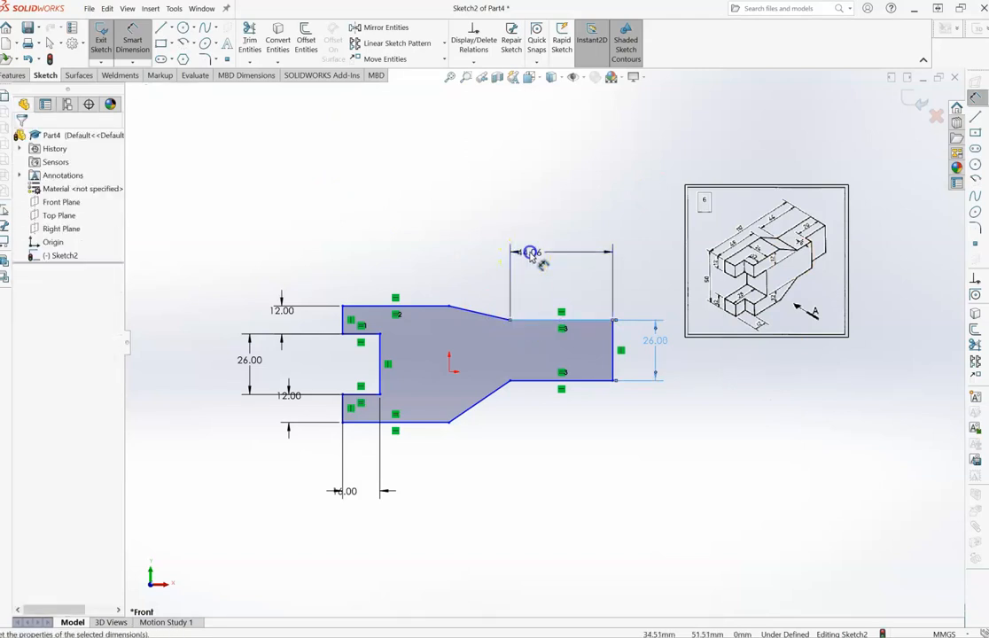
pyautogui.write('44')
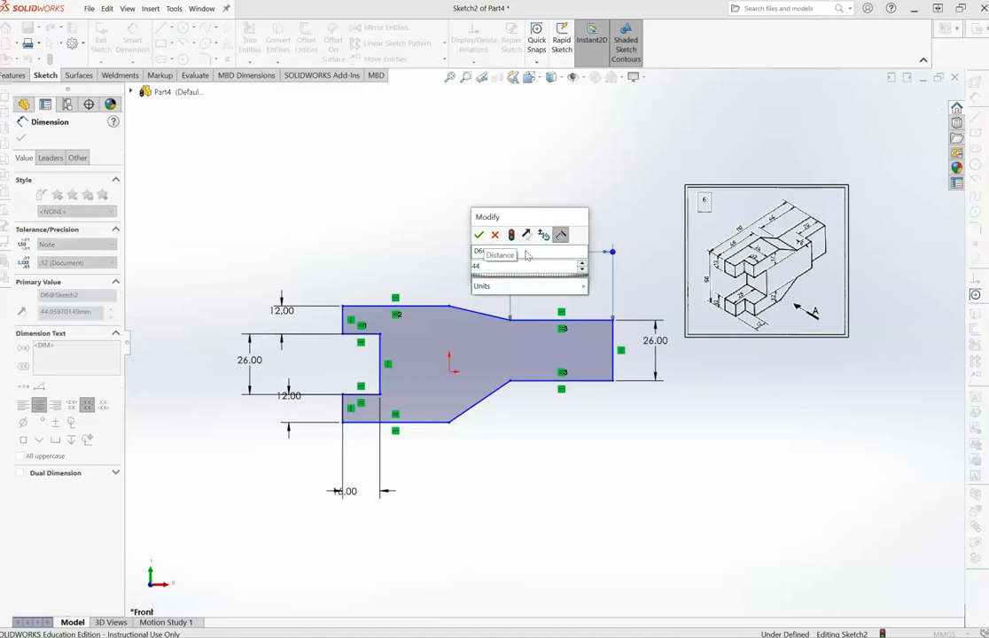
pyautogui.press('Return')
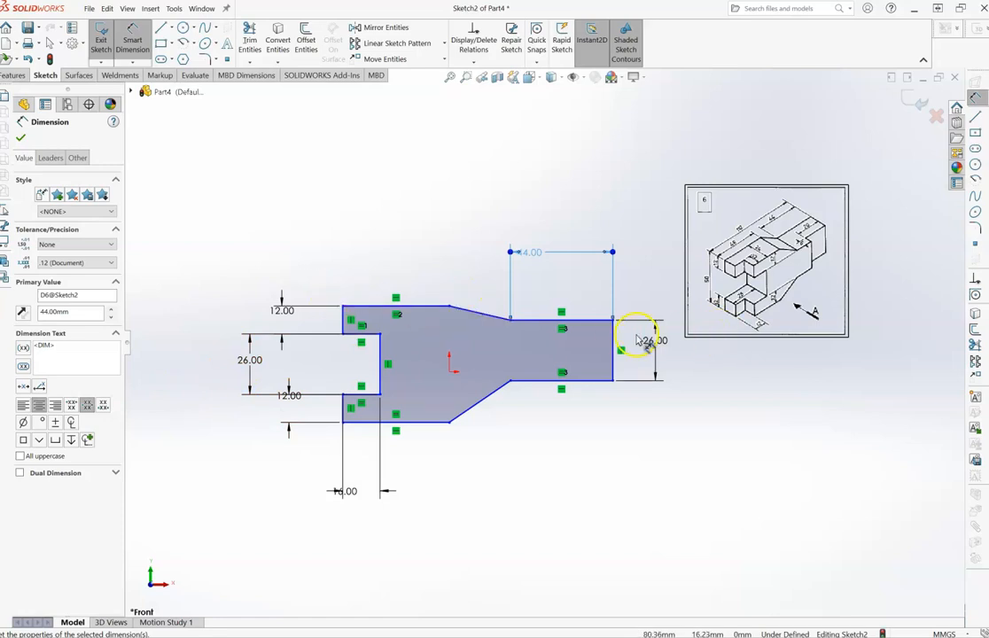
# - Dimension the profile's overall length between its outermost left and right vertical edges to 110 mm
pyautogui.click(344, 311)
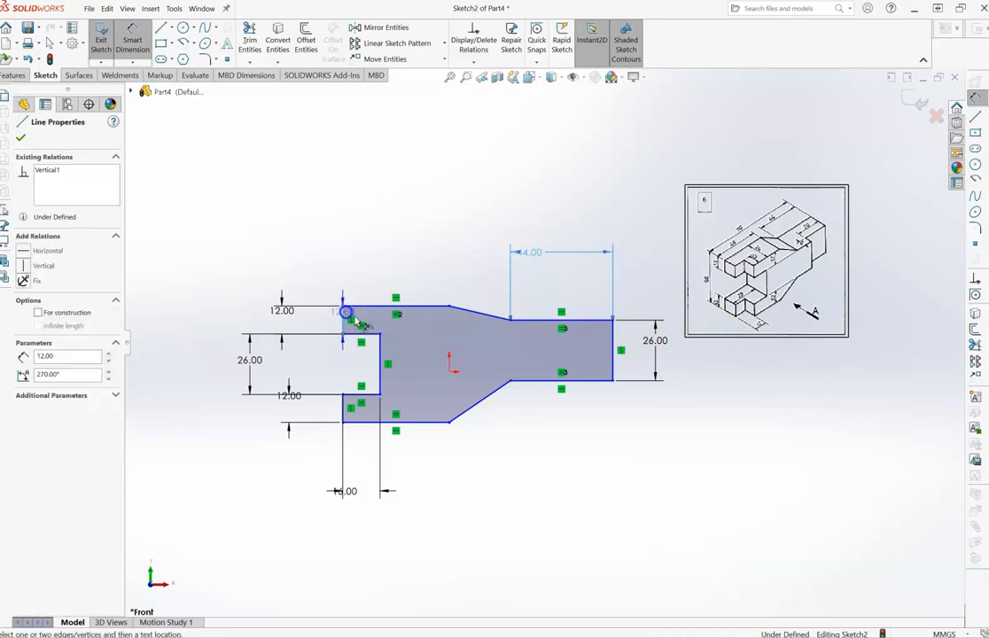
pyautogui.click(612, 342)
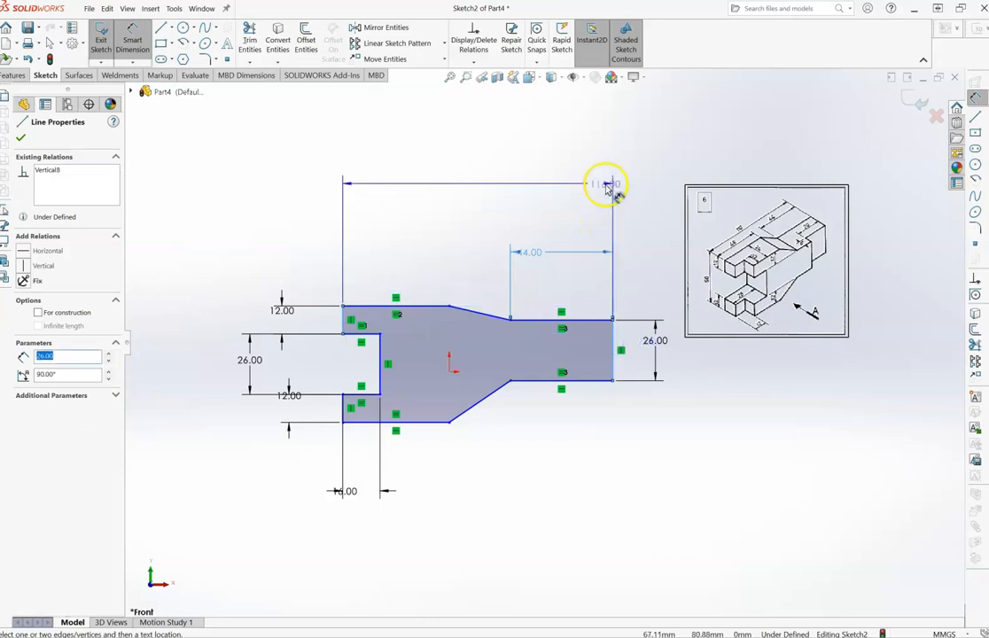
pyautogui.click(609, 185)
pyautogui.click(613, 275)
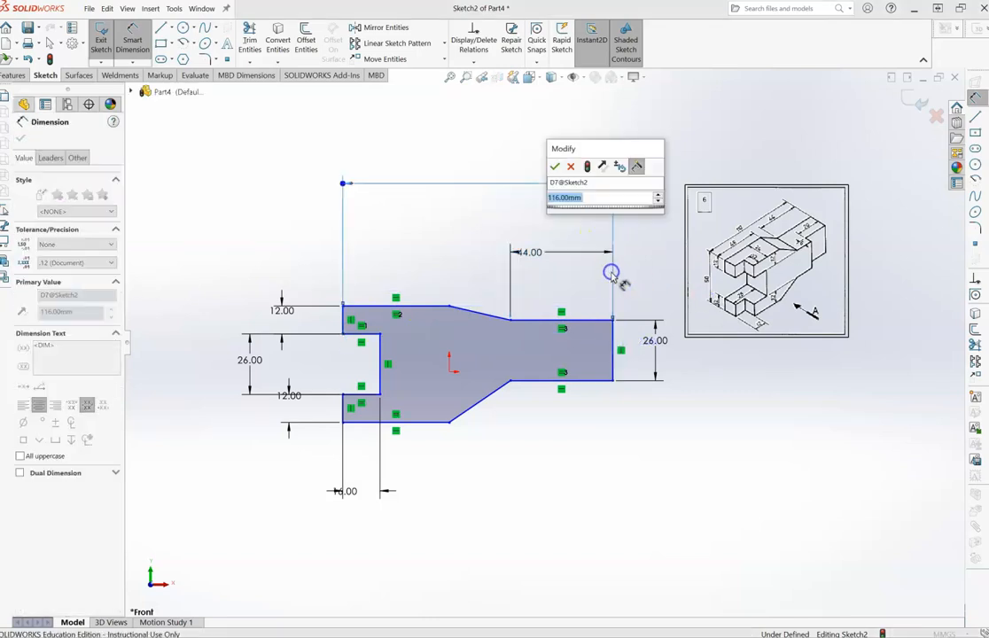
pyautogui.write('110')
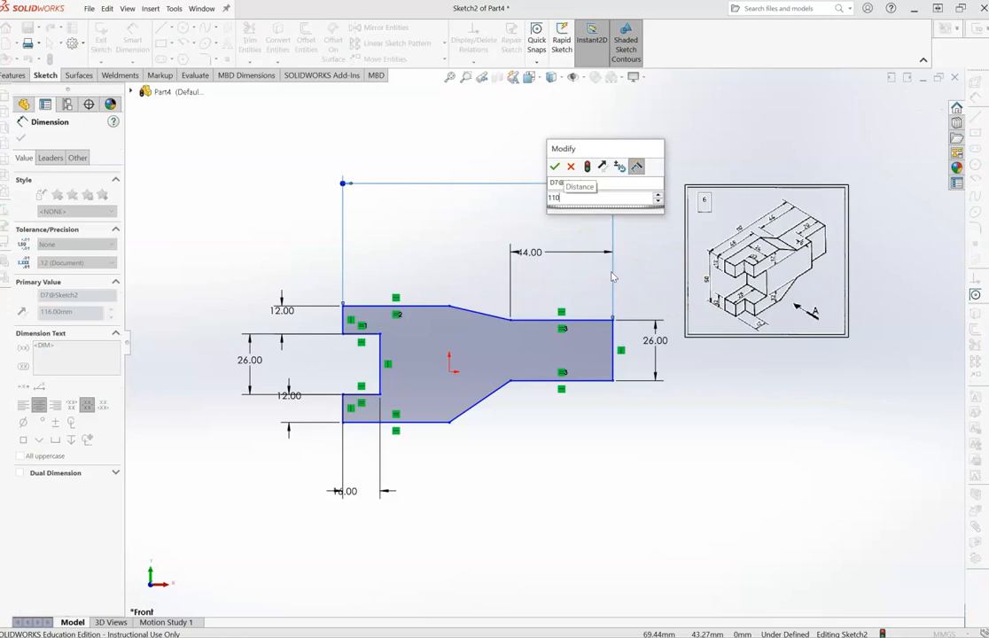
pyautogui.press('Return')
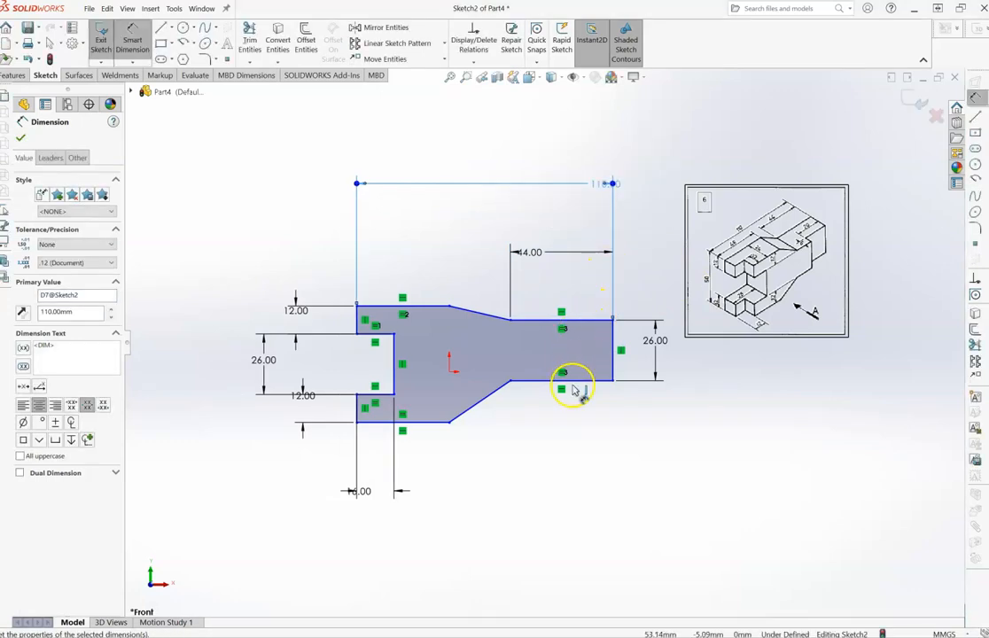
pyautogui.click(490, 400)
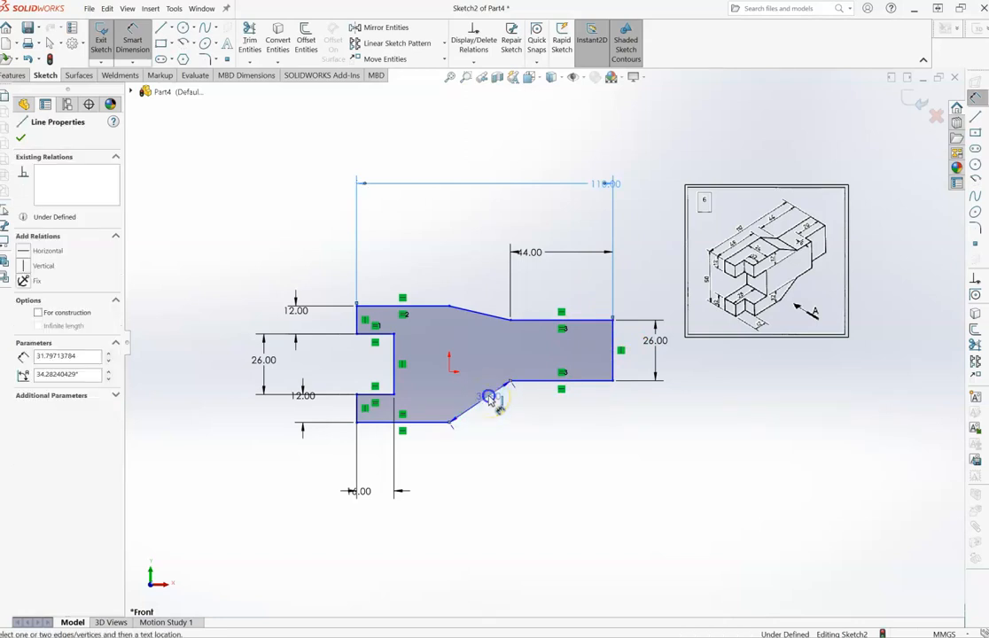
pyautogui.click(486, 317)
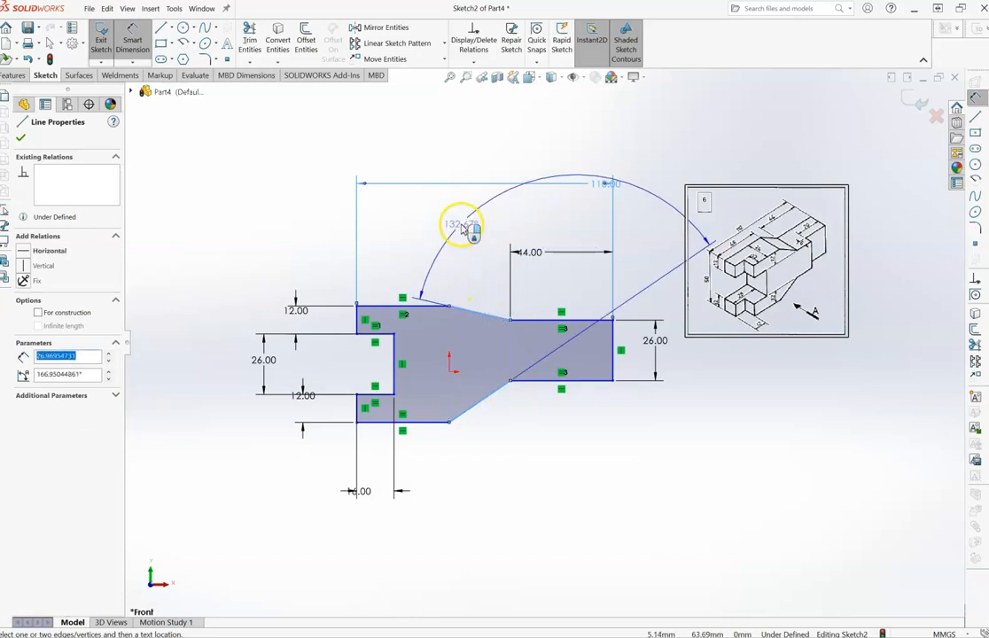
pyautogui.press('Escape')
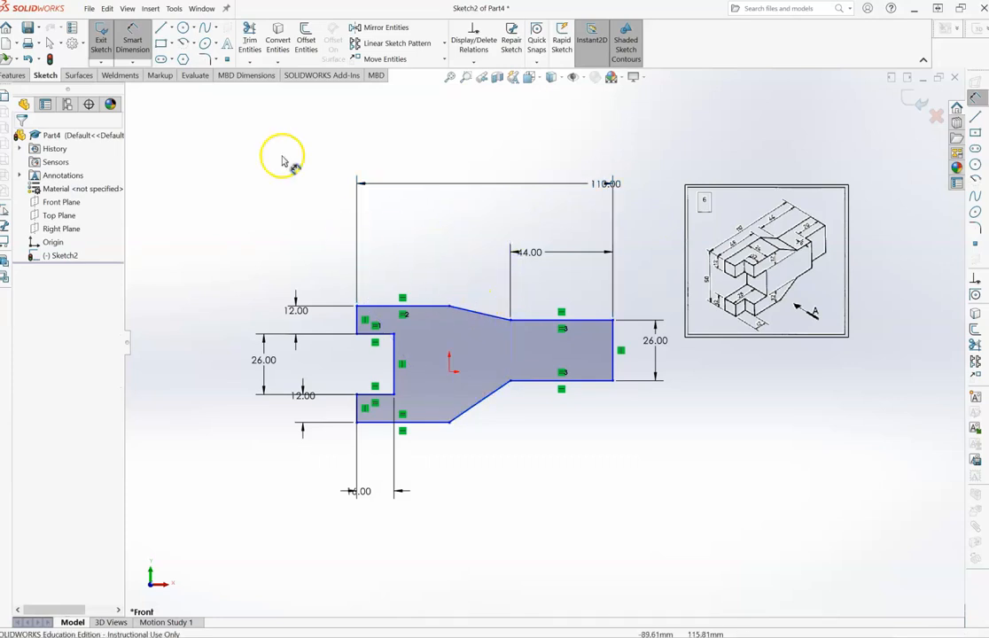
# - Make the upper and lower sloping edges of the profile equal in length and close the sketch
pyautogui.click(132, 40)
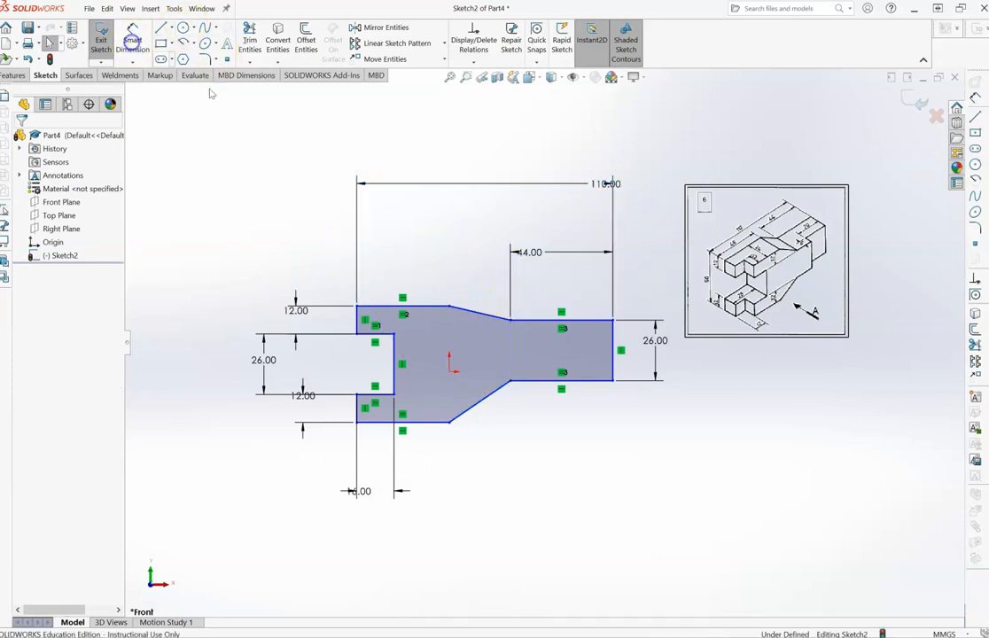
pyautogui.click(477, 404)
pyautogui.keyDown('ctrl'); pyautogui.click(478, 312); pyautogui.keyUp('ctrl')
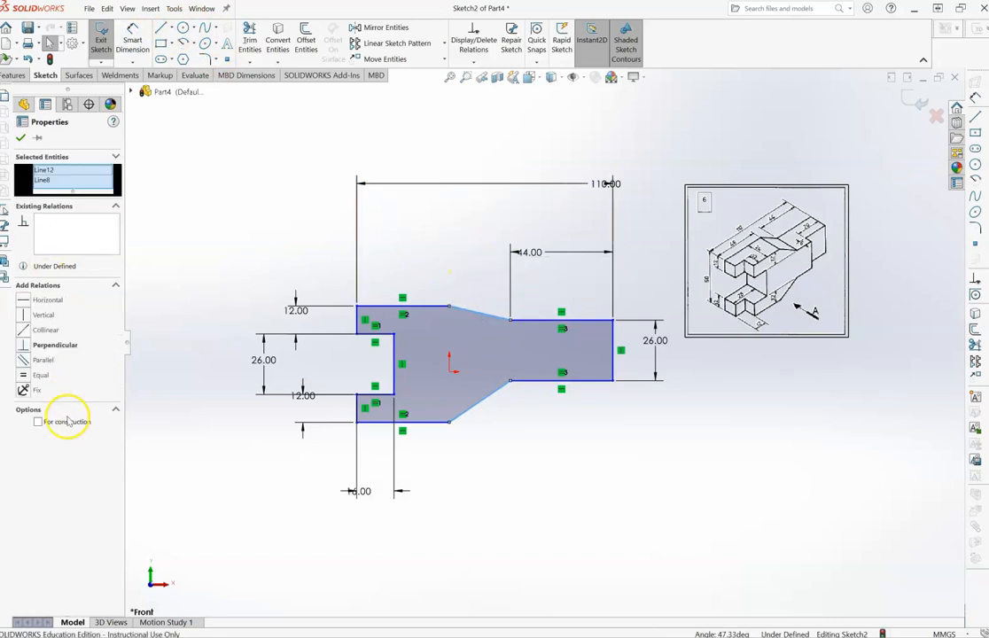
pyautogui.click(44, 375)
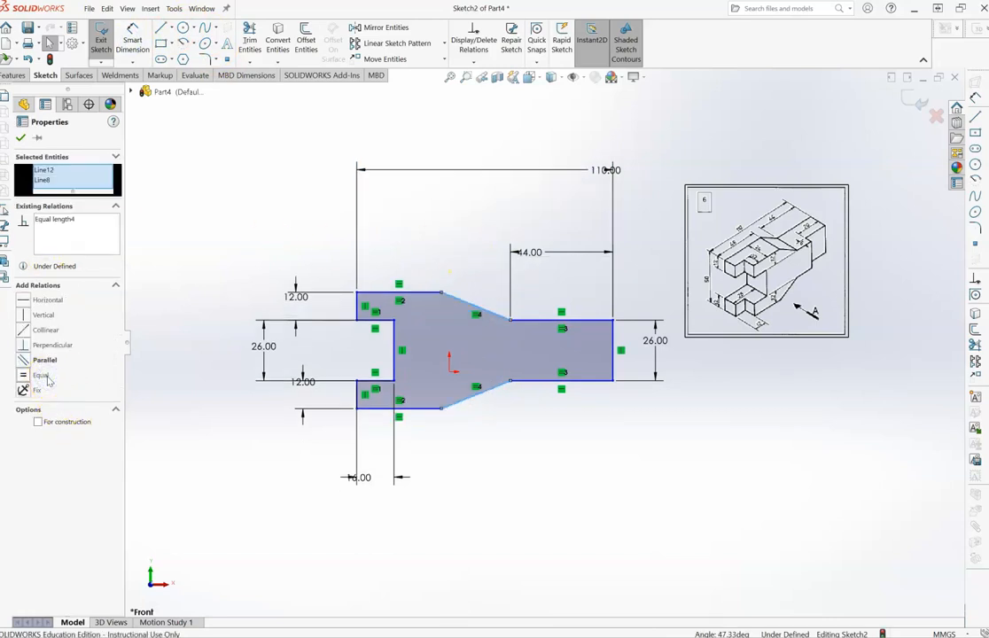
pyautogui.click(541, 426)
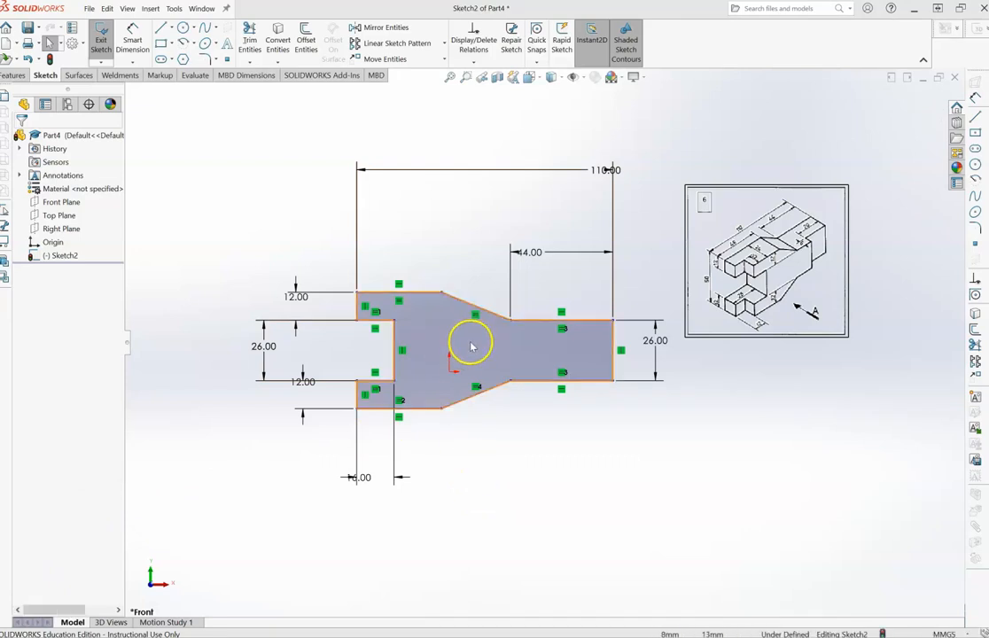
pyautogui.click(101, 39)
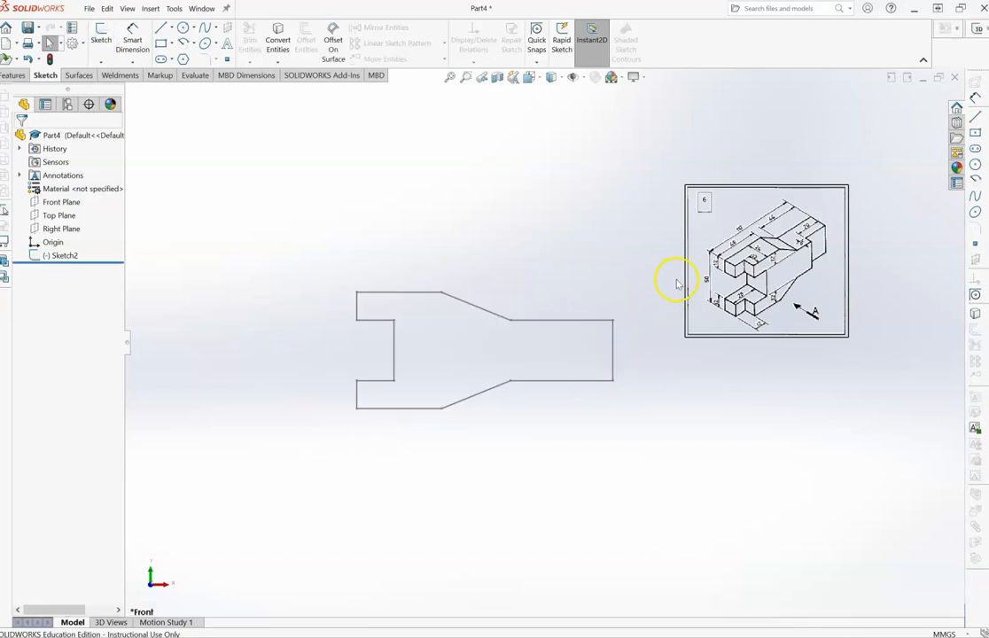
# - Extrude the closed forked profile to a blind depth of 24 mm from the sketch plane
pyautogui.click(68, 256)
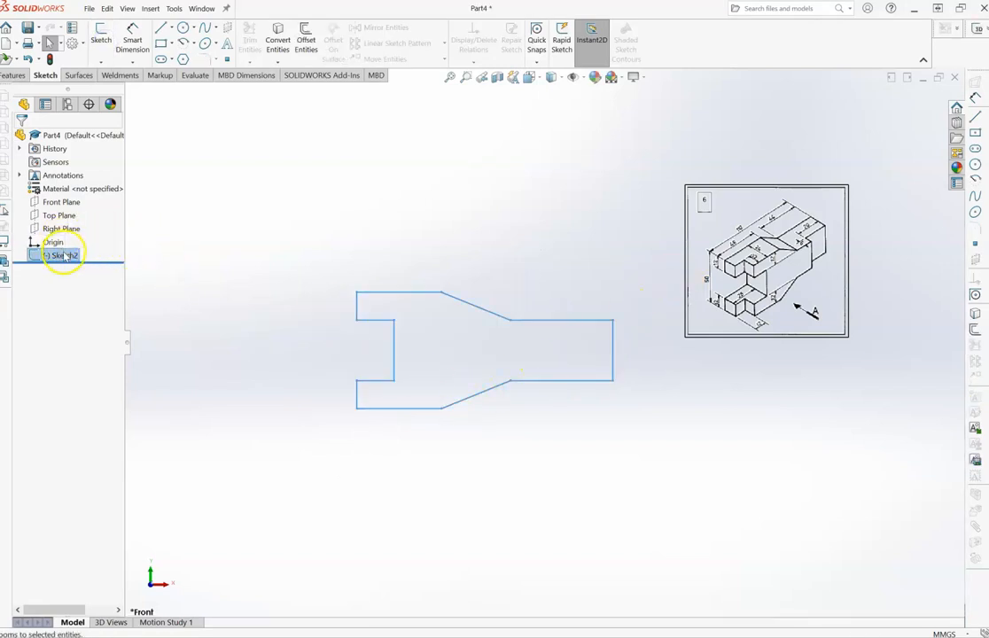
pyautogui.click(13, 75)
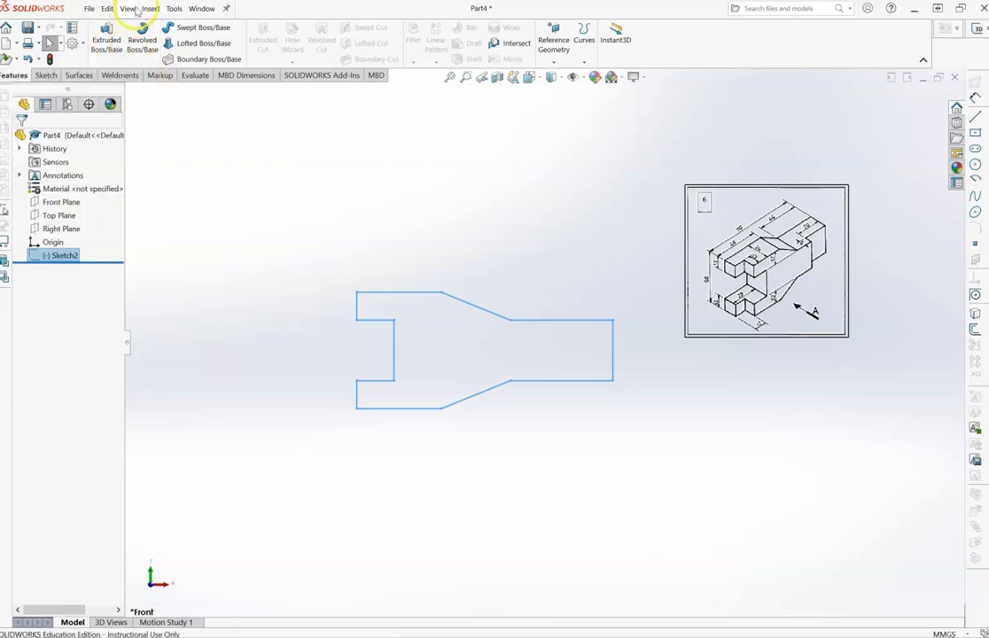
pyautogui.click(104, 40)
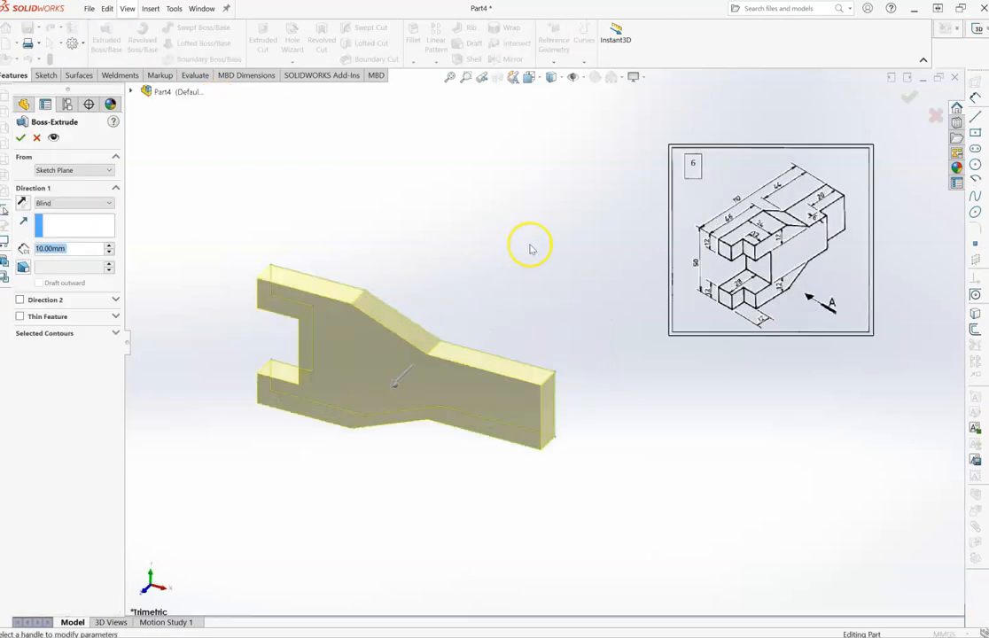
pyautogui.write('24')
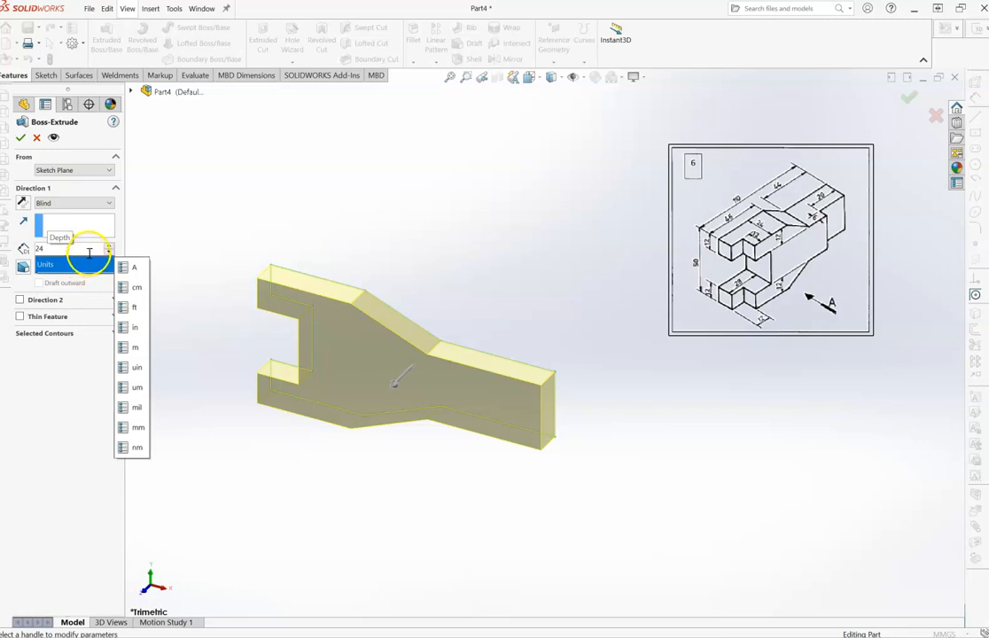
pyautogui.press('Return')
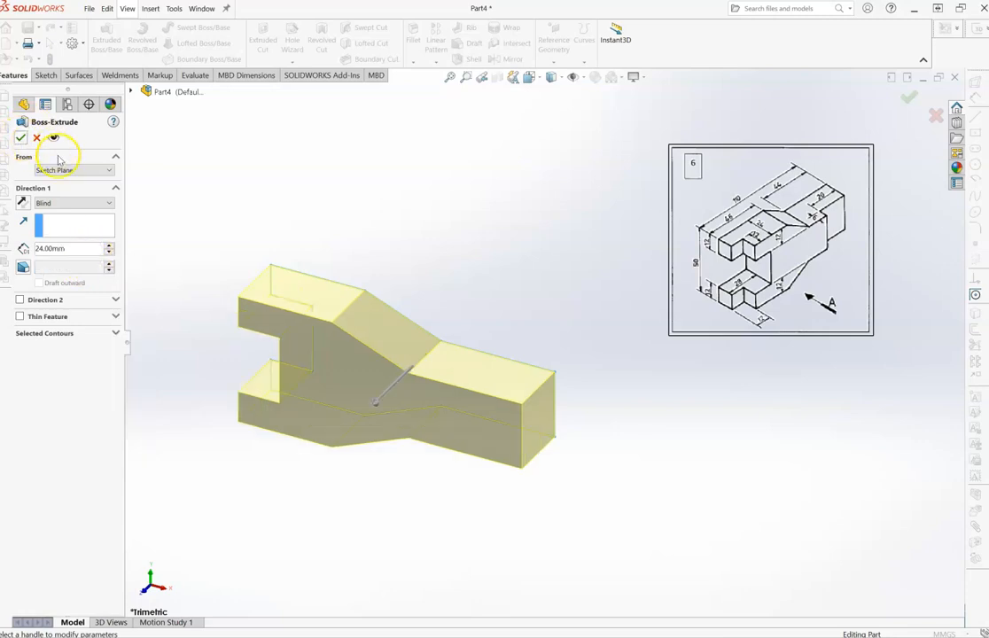
pyautogui.click(20, 137)
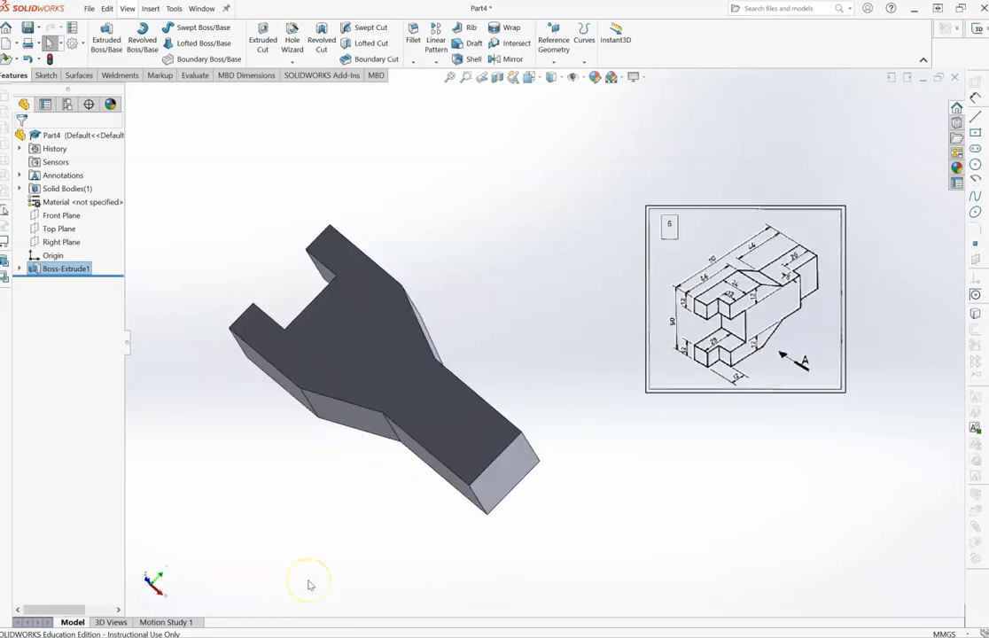
# - Sketch a corner rectangle about 26 mm wide on the front face, spanning the full height of the narrow block's outer end
pyautogui.hotkey('ctrl', '1')
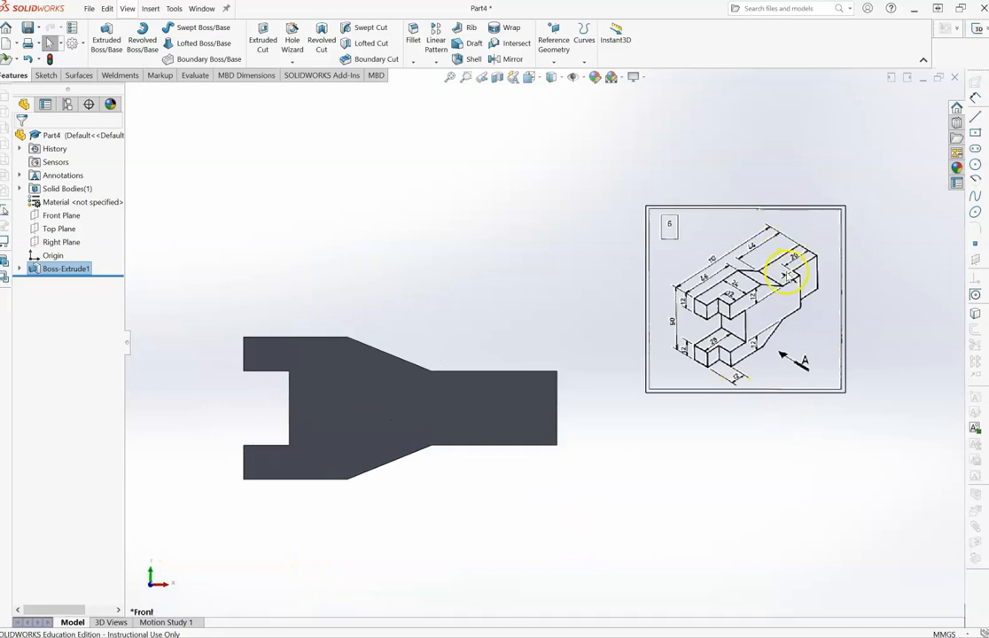
pyautogui.click(512, 406)
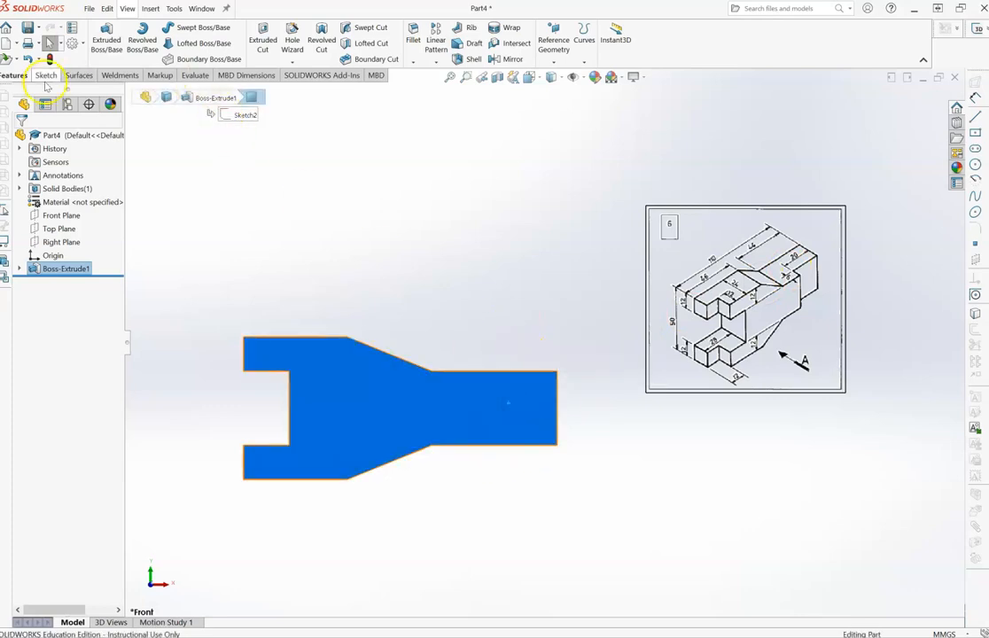
pyautogui.click(46, 76)
pyautogui.click(160, 41)
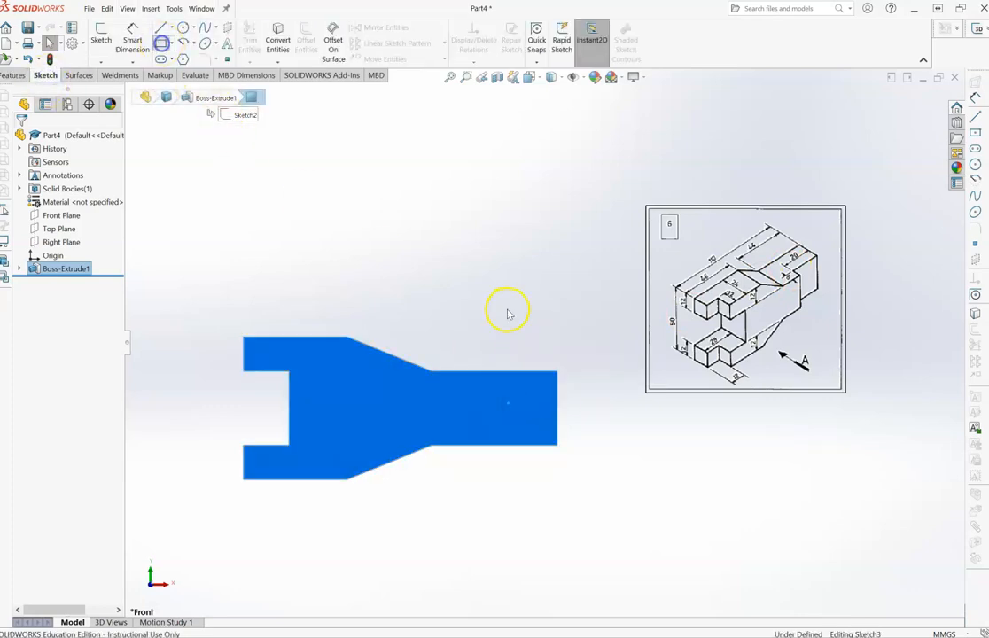
pyautogui.click(557, 371)
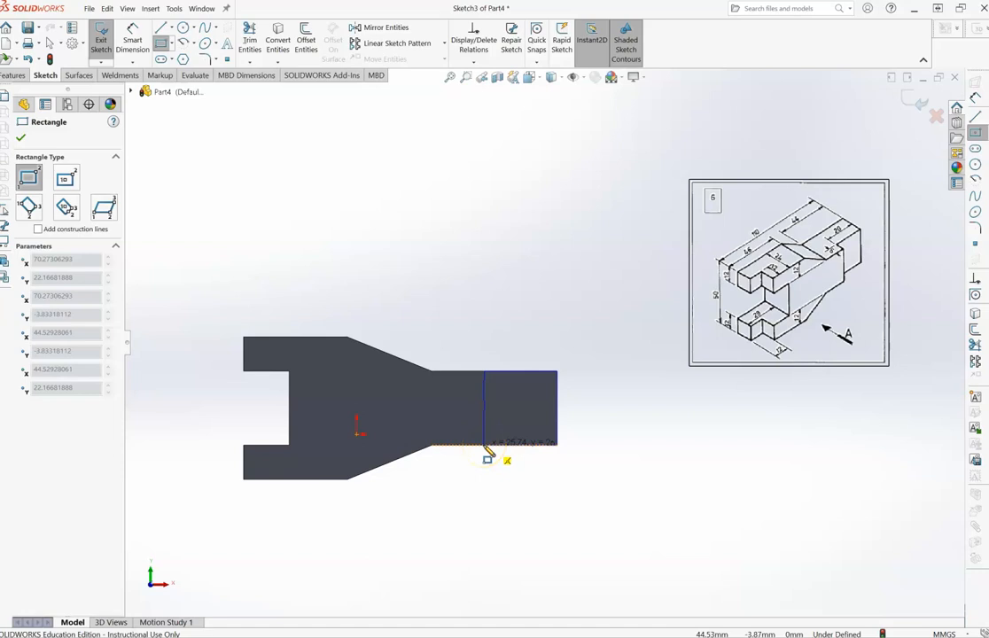
pyautogui.click(484, 445)
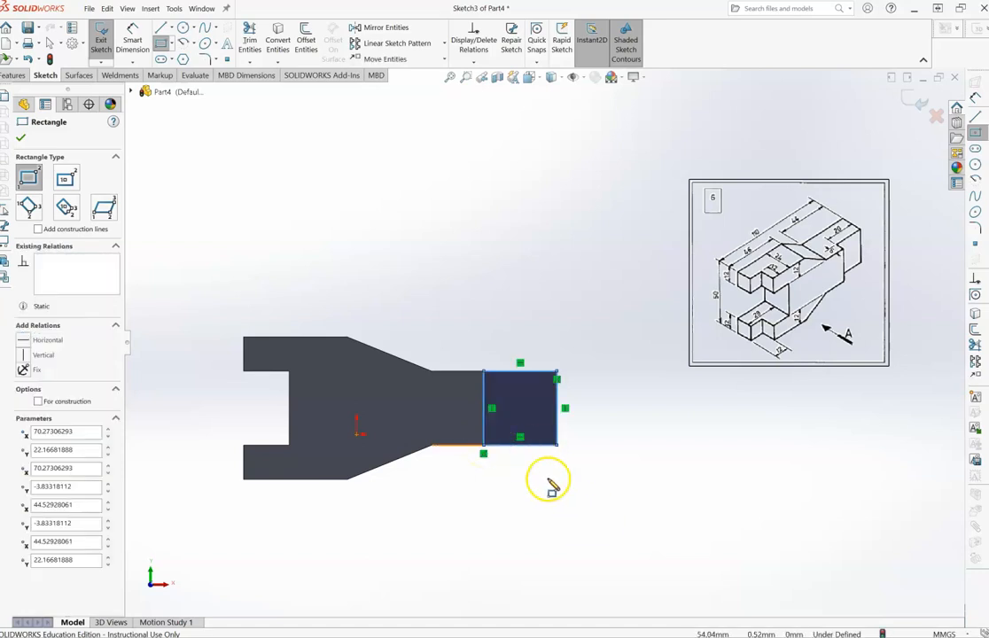
# - Dimension the rectangle's upper edge to 20 mm and close the sketch
pyautogui.click(132, 40)
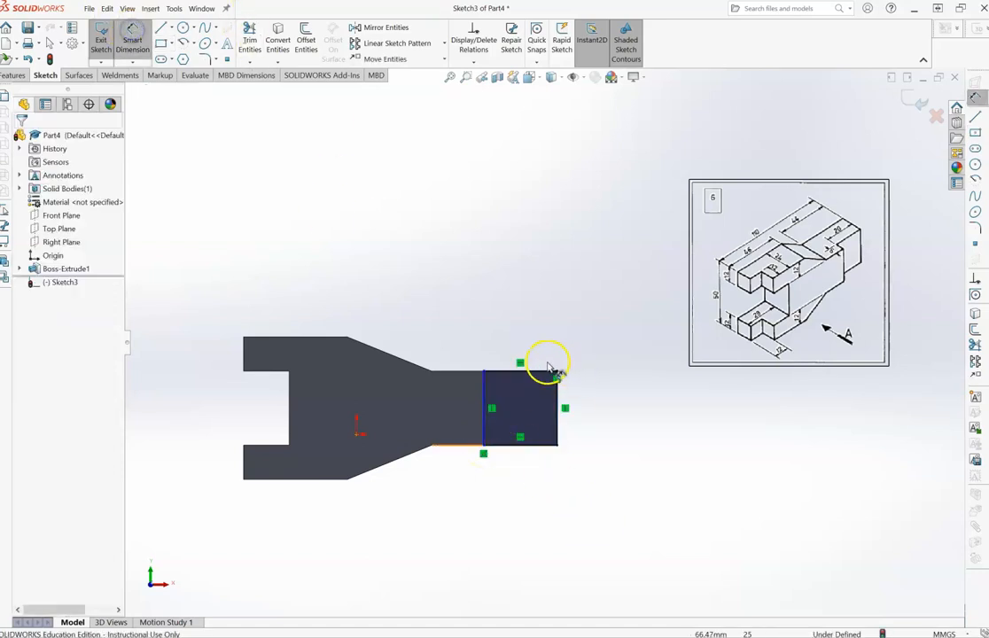
pyautogui.click(539, 309)
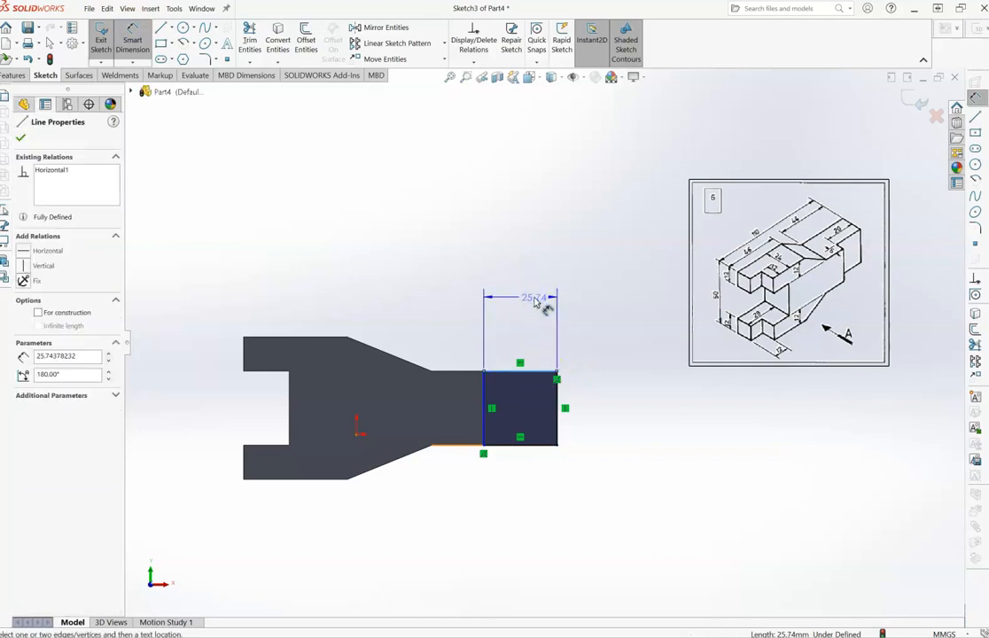
pyautogui.click(530, 299)
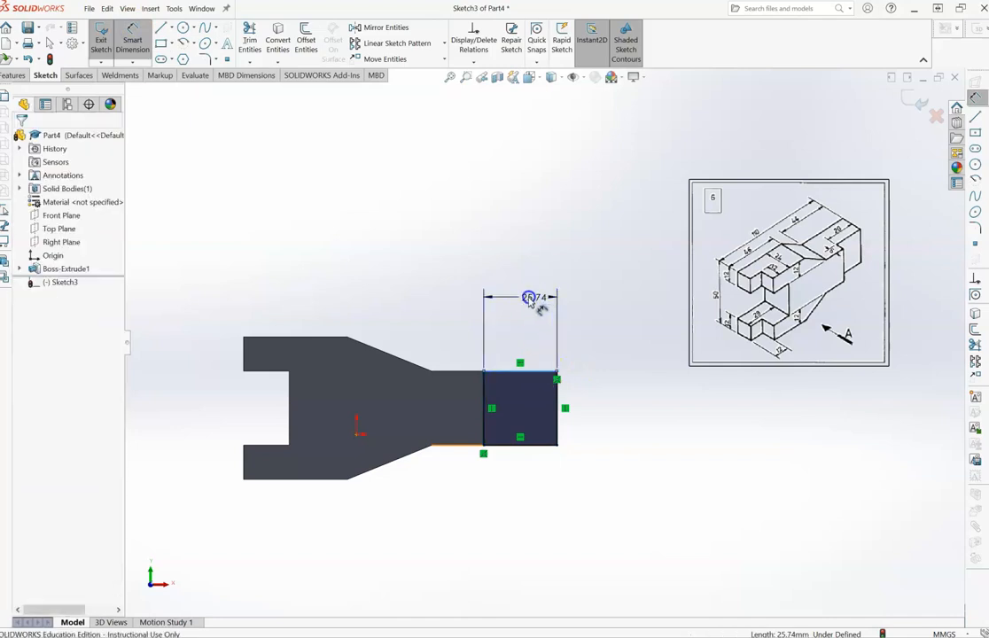
pyautogui.doubleClick(529, 298)
pyautogui.write('20')
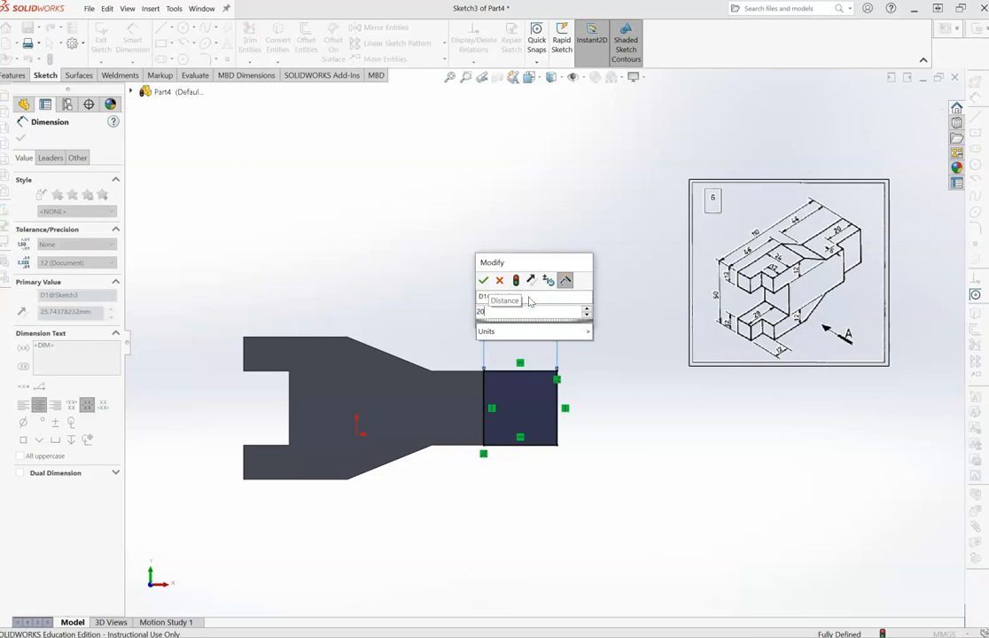
pyautogui.press('Return')
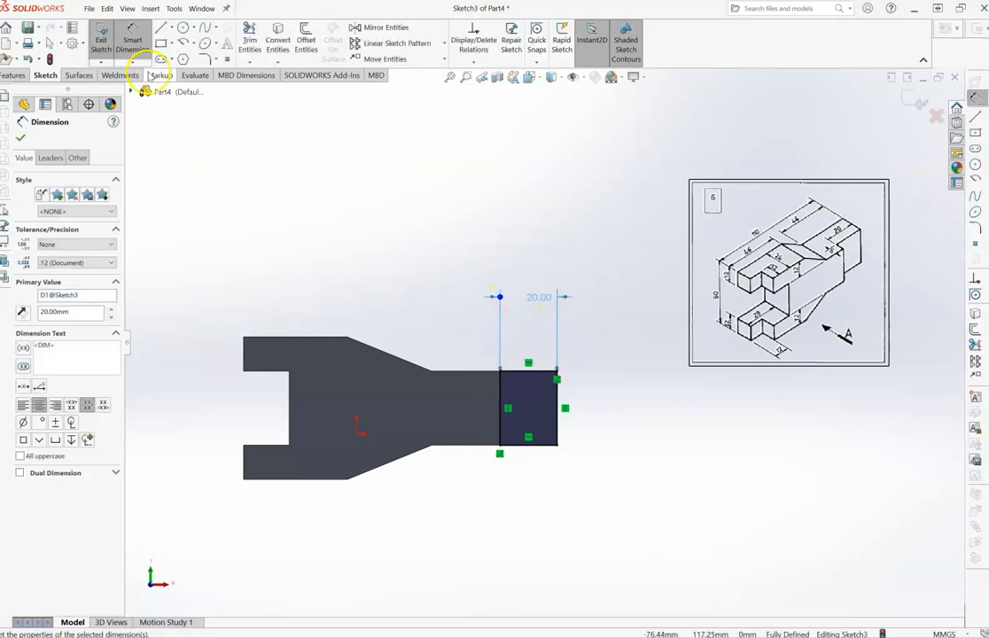
pyautogui.click(99, 41)
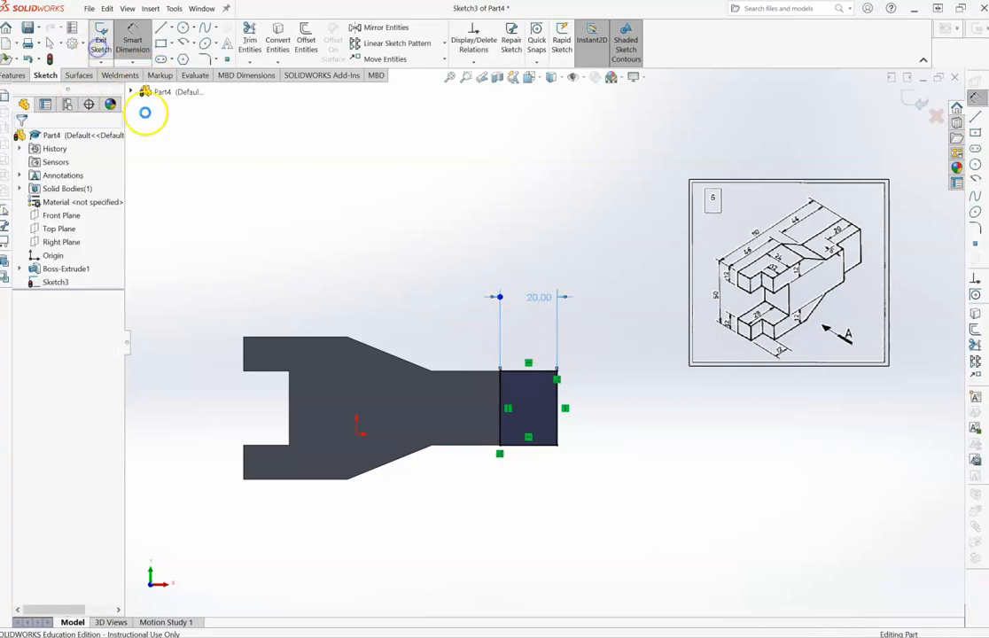
# - Cut the rectangle at the narrow block's end to a blind depth of 6 mm
pyautogui.click(55, 282)
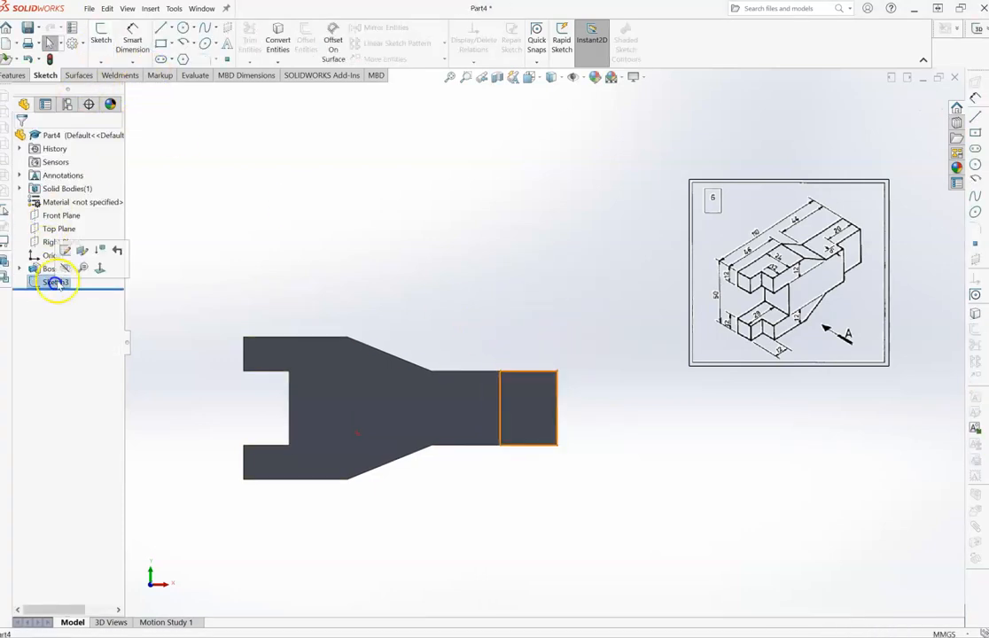
pyautogui.click(11, 78)
pyautogui.click(258, 42)
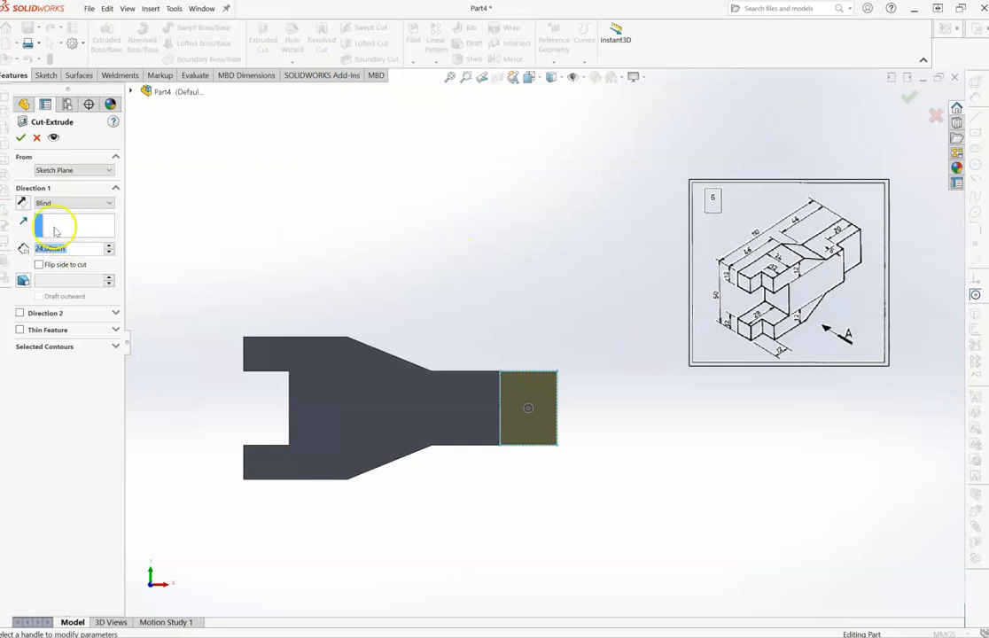
pyautogui.write('6')
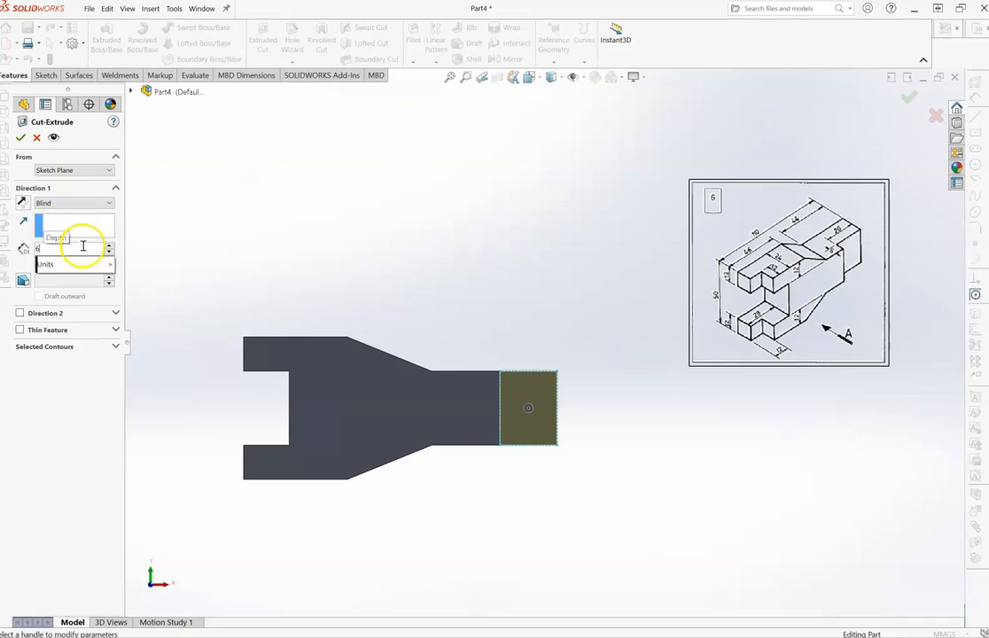
pyautogui.press('Return')
pyautogui.click(20, 138)
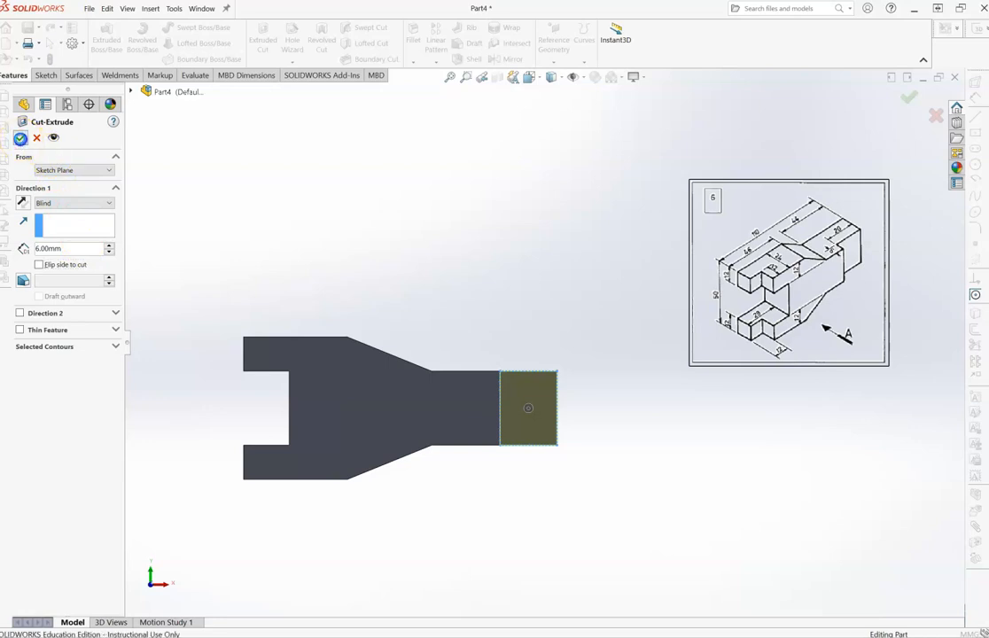
# - Examine the stepped narrow end and the two fork prongs from above, comparing them with the reference drawing
pyautogui.press('Down')
pyautogui.press('Down')
pyautogui.press('Down')
pyautogui.press('Down')
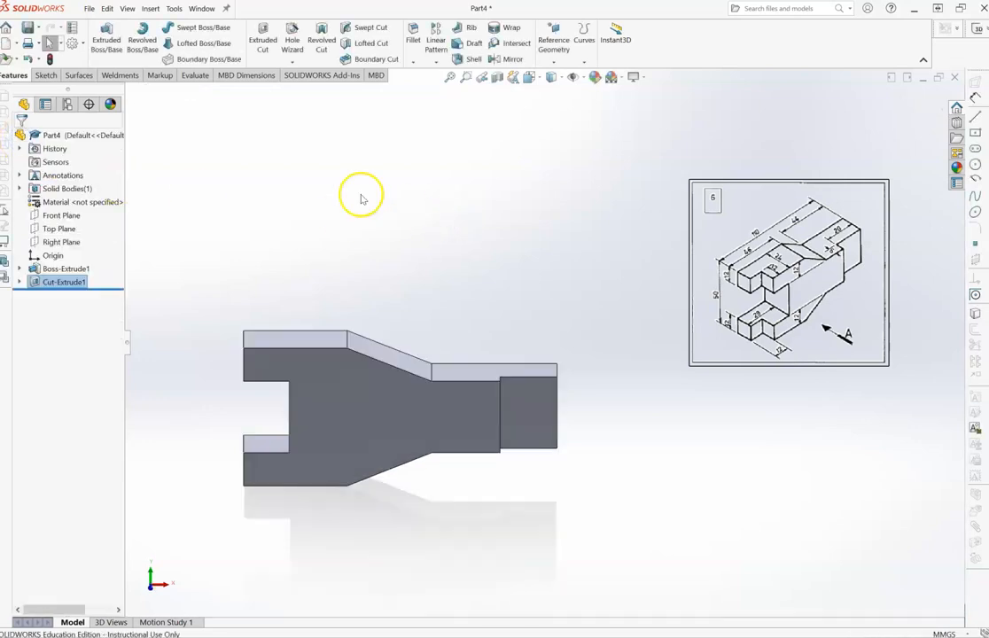
pyautogui.press('Up')
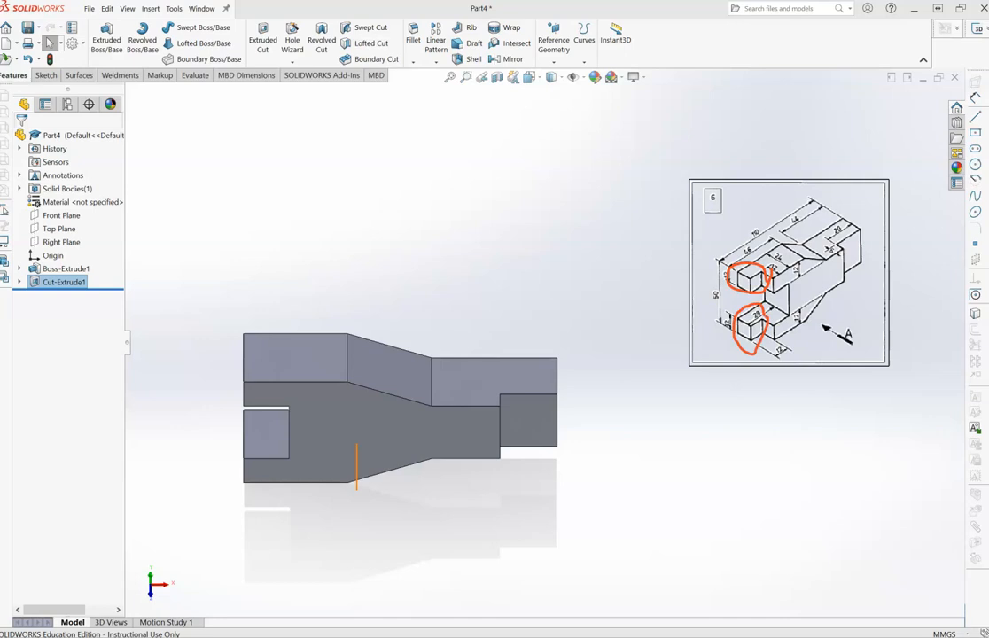
pyautogui.press('Escape')
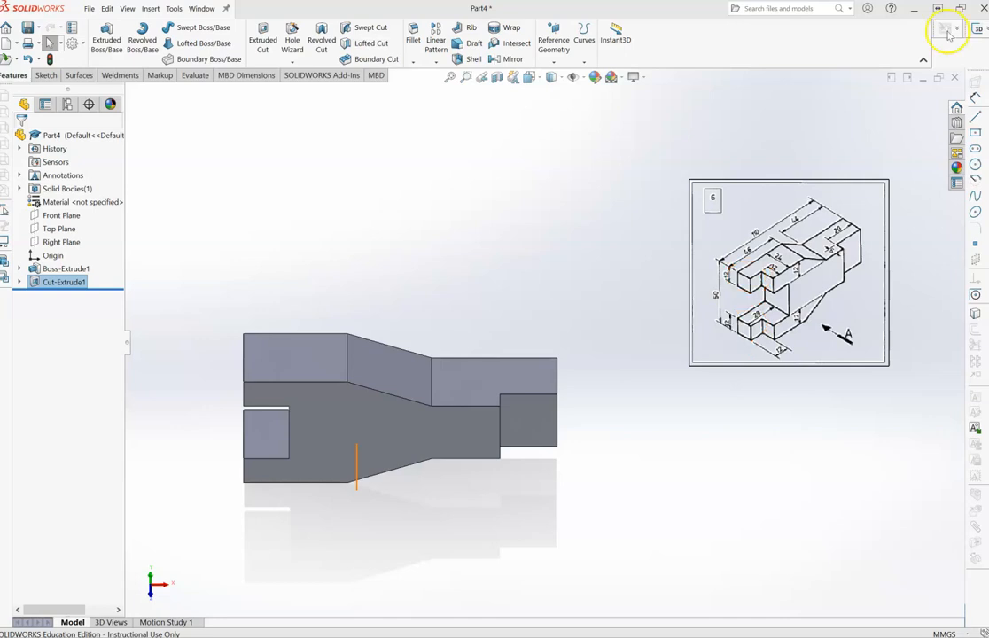
pyautogui.click(347, 240)
# - Sketch a 12 mm corner square on the upper prong's end face, from its upper back corner to the face's lower edge
pyautogui.hotkey('ctrl', '2')
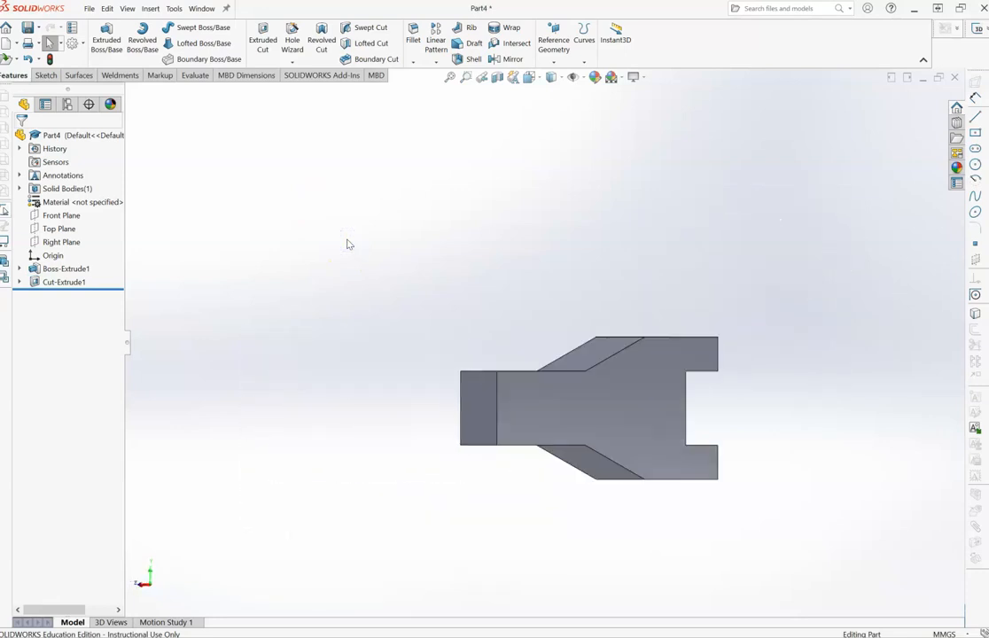
pyautogui.hotkey('ctrl', '3')
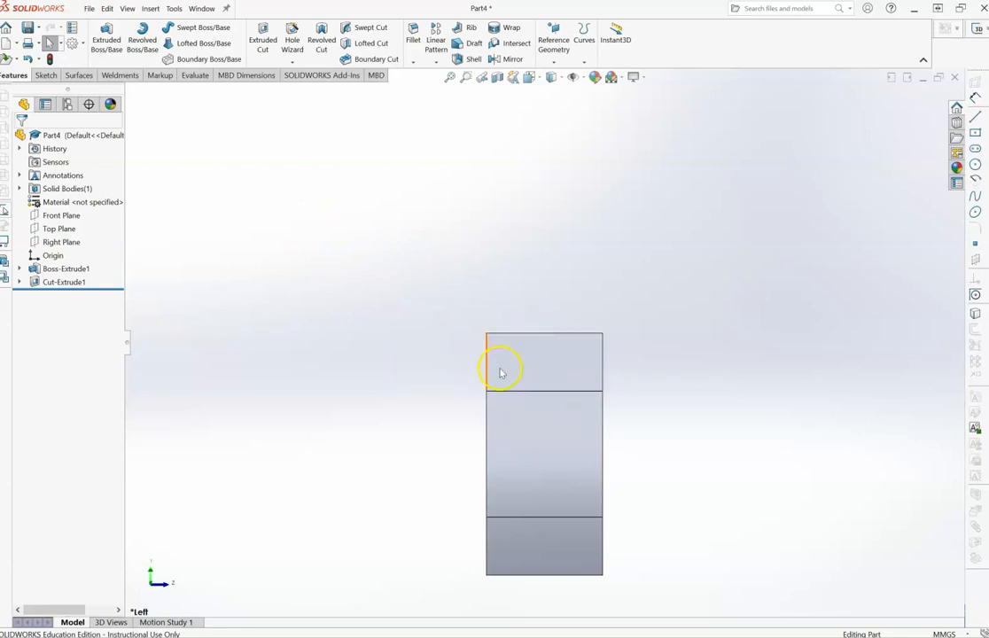
pyautogui.click(46, 74)
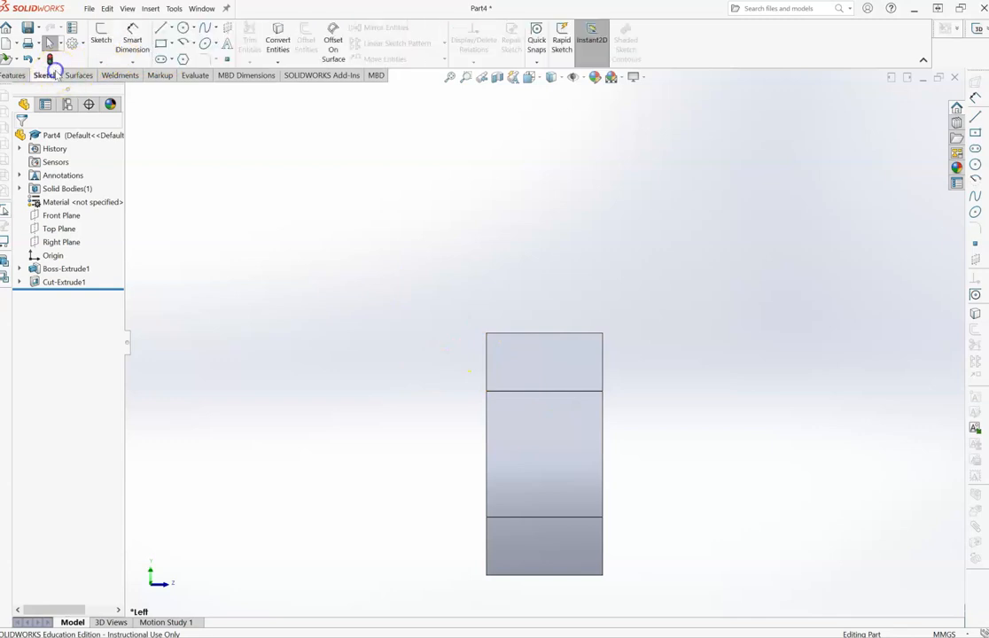
pyautogui.click(520, 357)
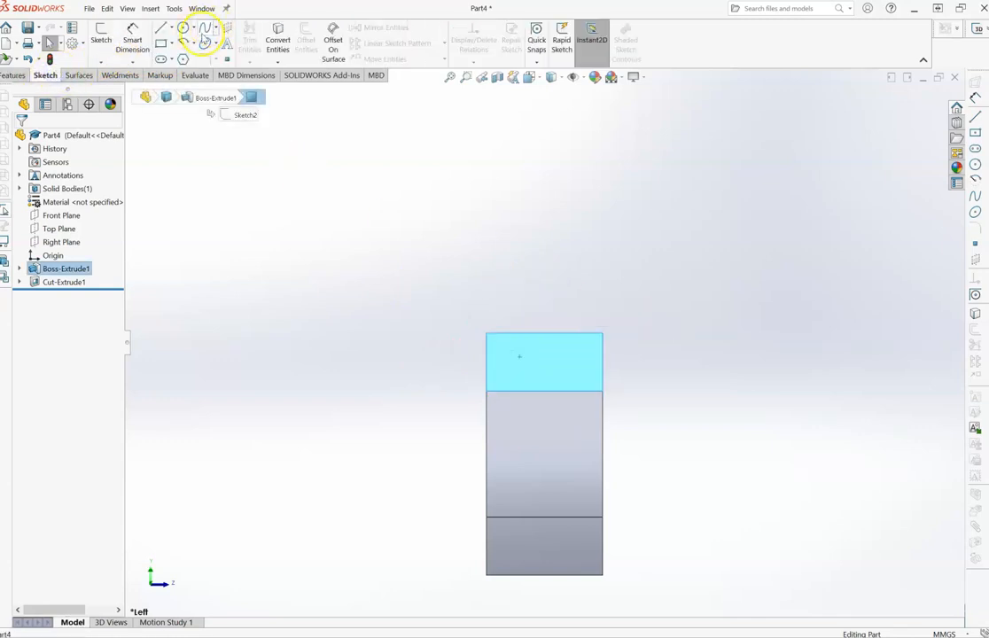
pyautogui.click(160, 43)
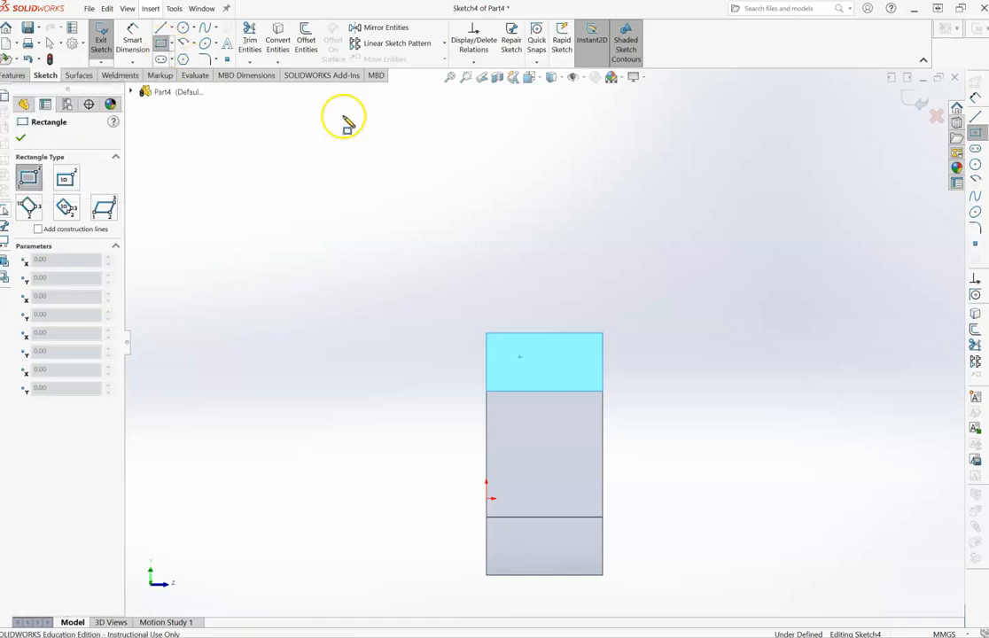
pyautogui.click(488, 334)
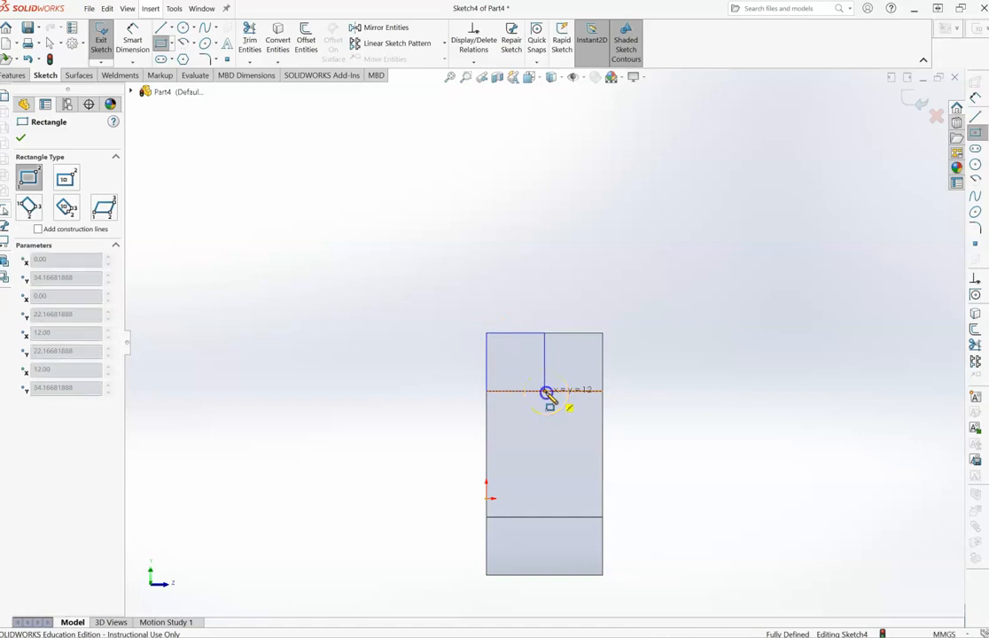
pyautogui.click(546, 391)
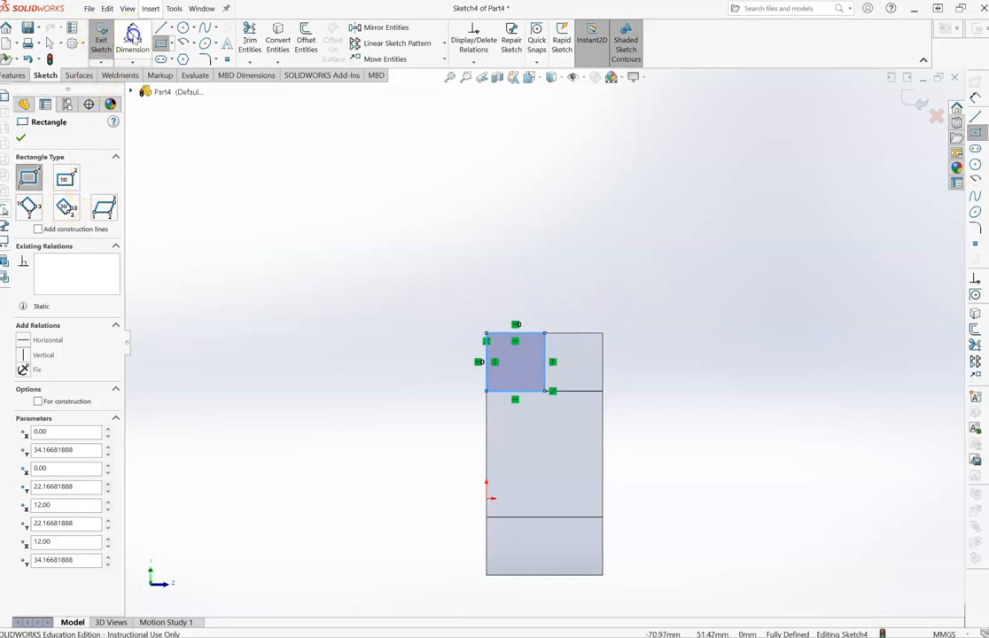
# - Try to dimension the upper and back edges of the square on the upper prong
pyautogui.click(133, 40)
pyautogui.click(523, 333)
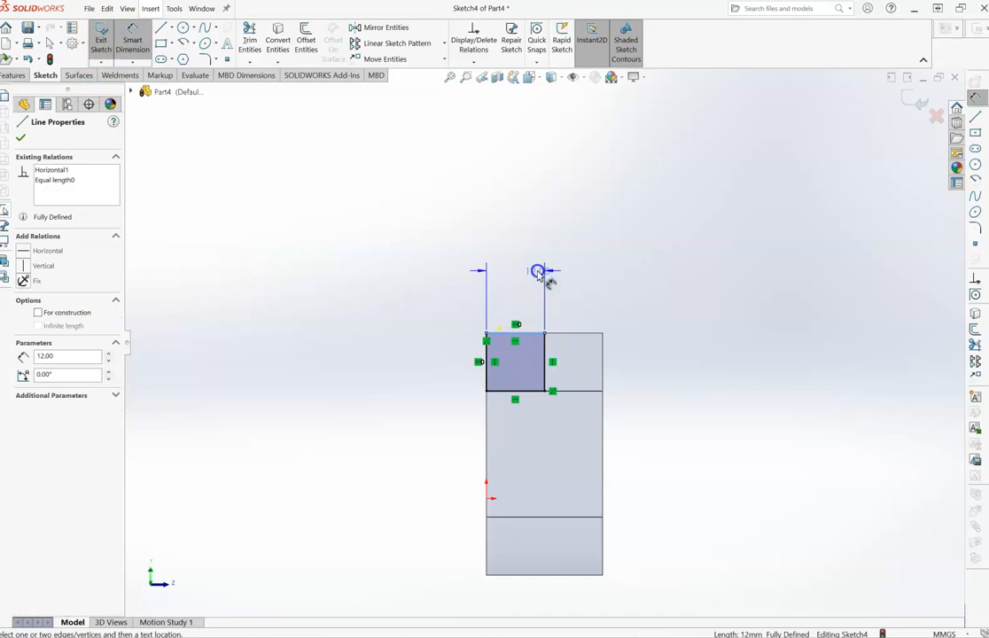
pyautogui.click(653, 361)
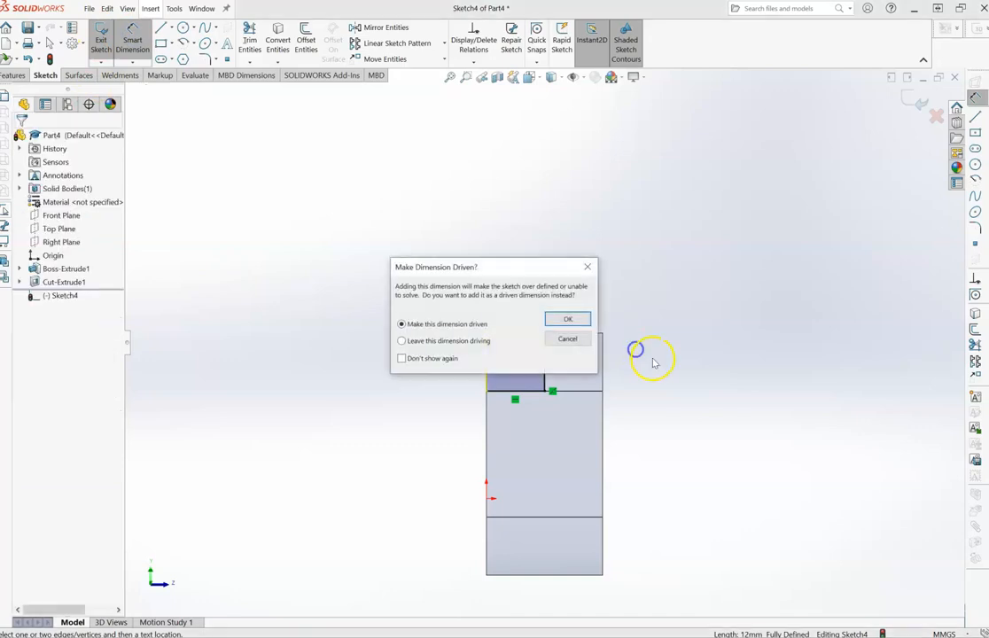
pyautogui.click(590, 269)
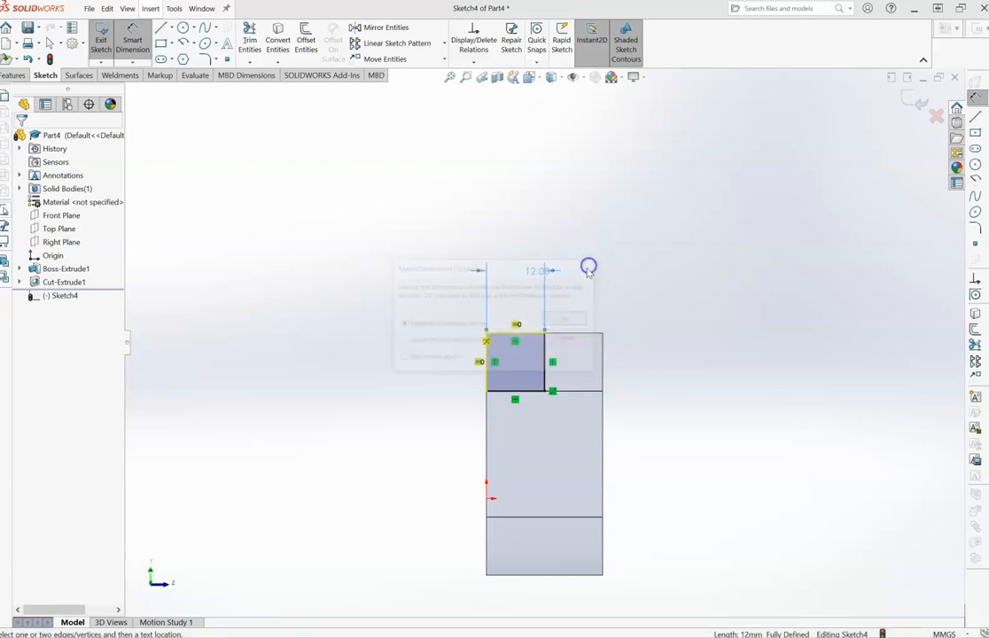
pyautogui.click(466, 380)
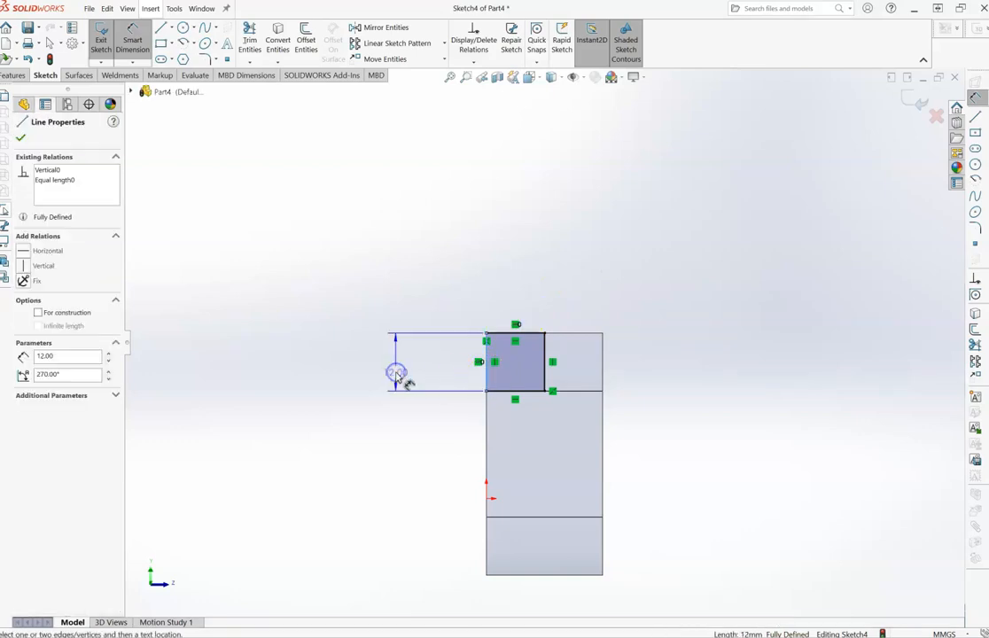
pyautogui.click(406, 382)
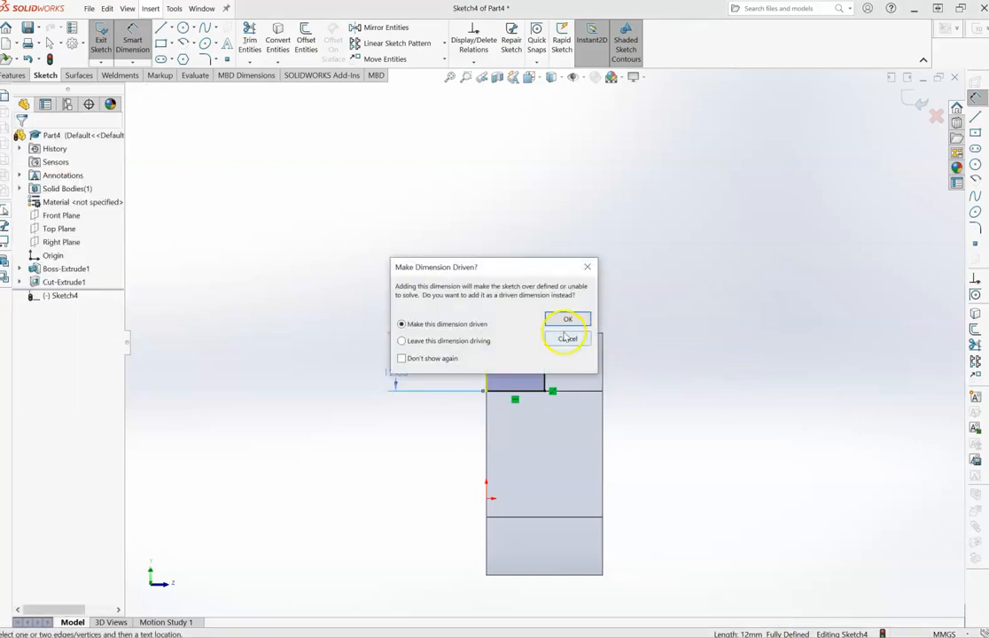
pyautogui.click(571, 340)
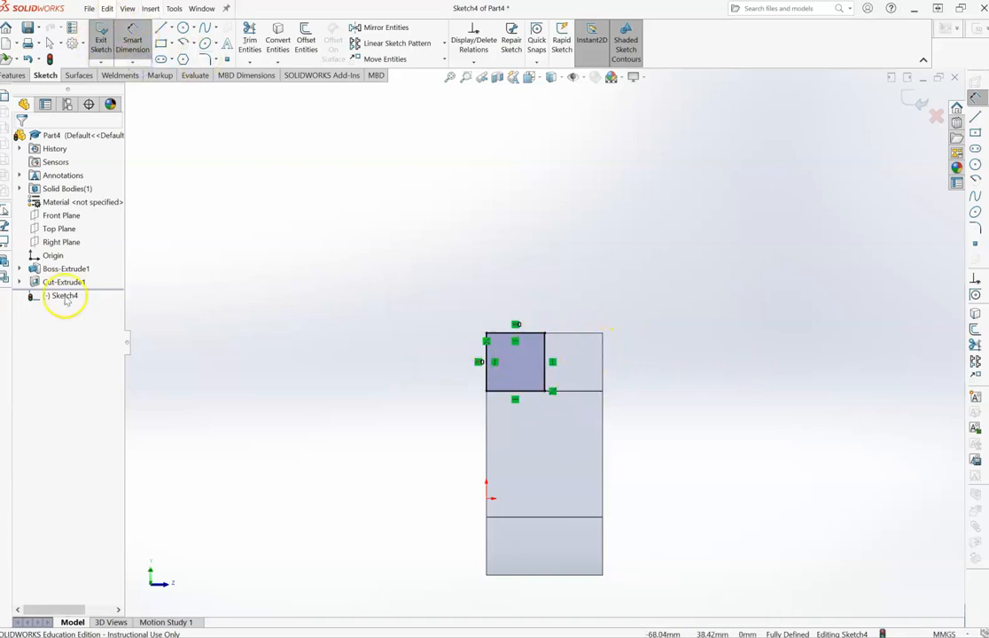
# - Close the sketch and extrude the square outward from the upper prong's end to a blind depth of 12 mm
pyautogui.click(100, 38)
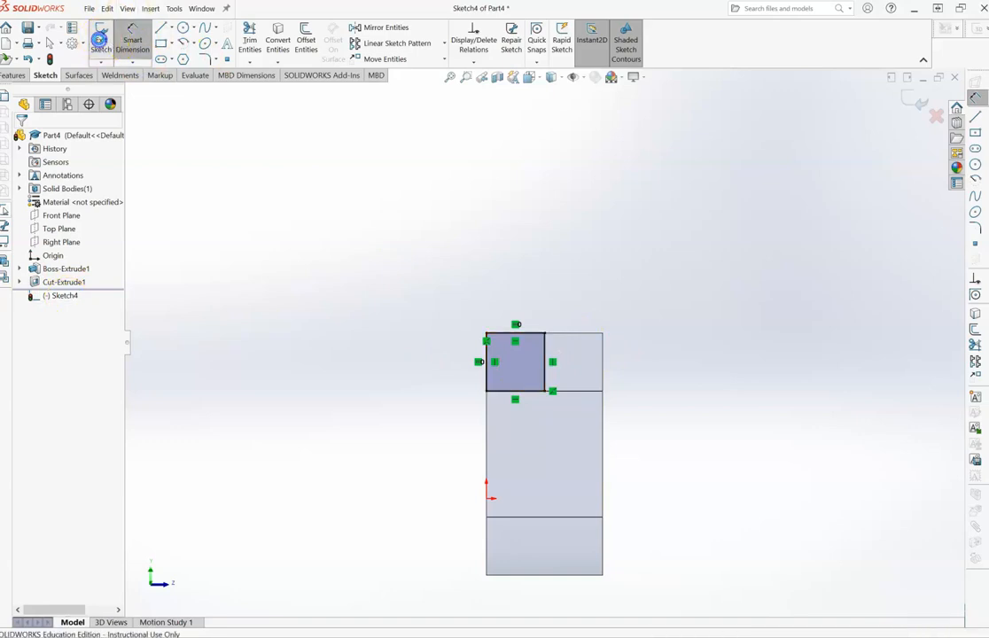
pyautogui.click(57, 295)
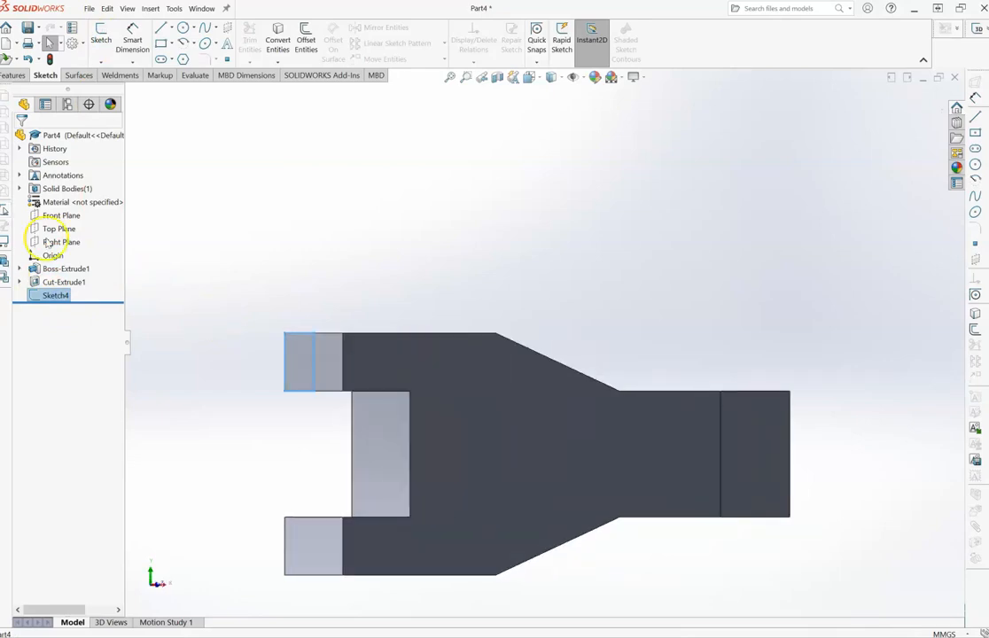
pyautogui.click(13, 76)
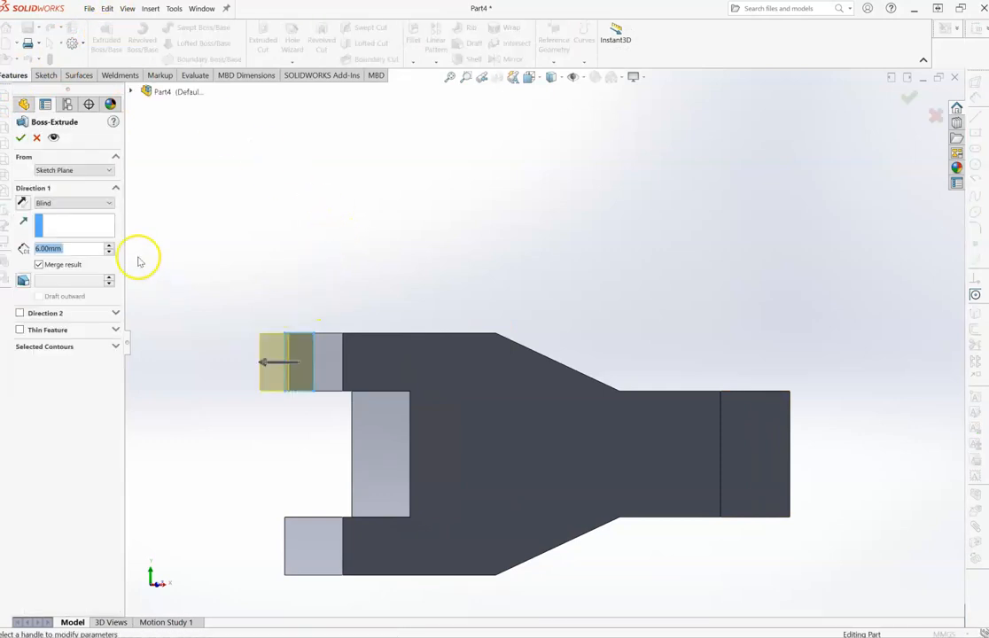
pyautogui.write('12')
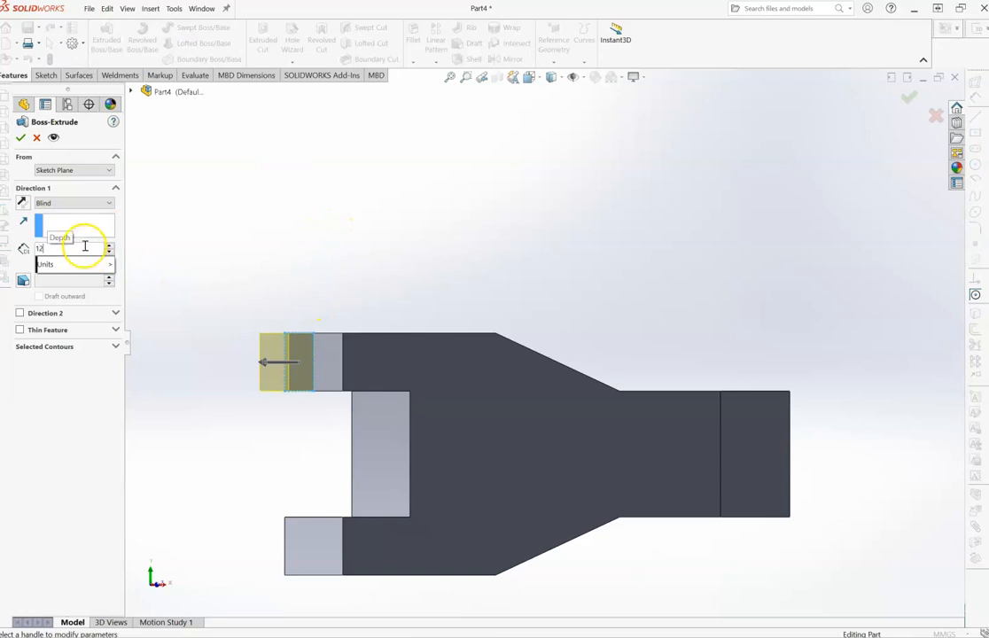
pyautogui.rightClick(40, 250)
pyautogui.moveTo(102, 271)
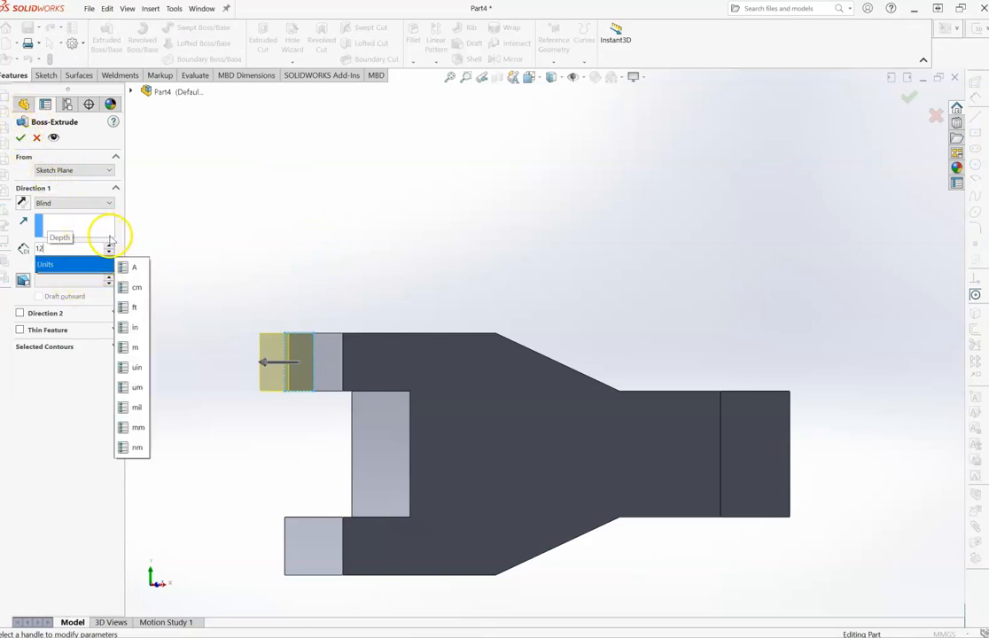
pyautogui.click(101, 76)
pyautogui.click(21, 144)
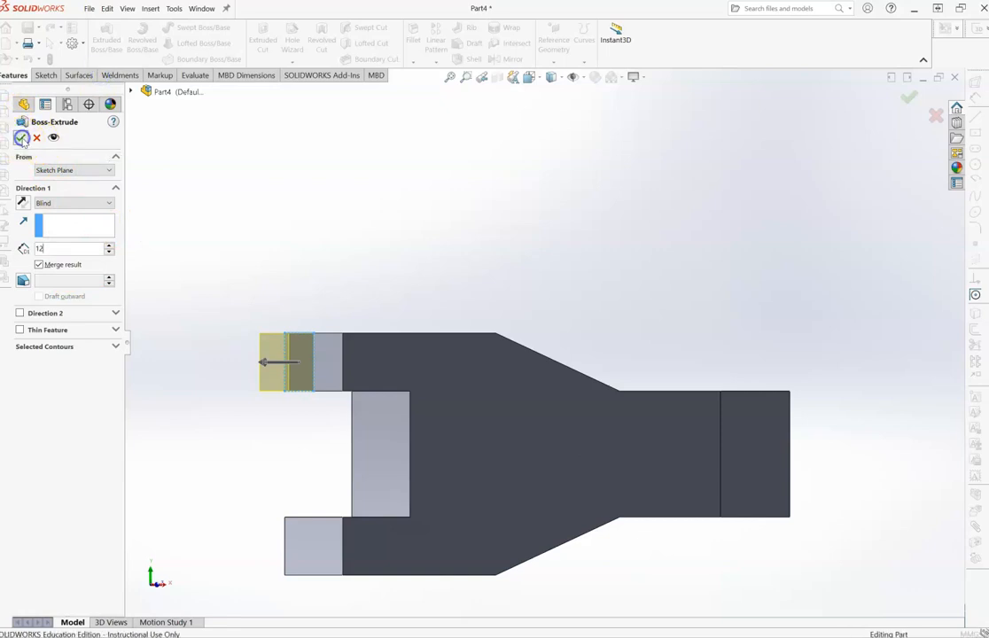
pyautogui.click(447, 254)
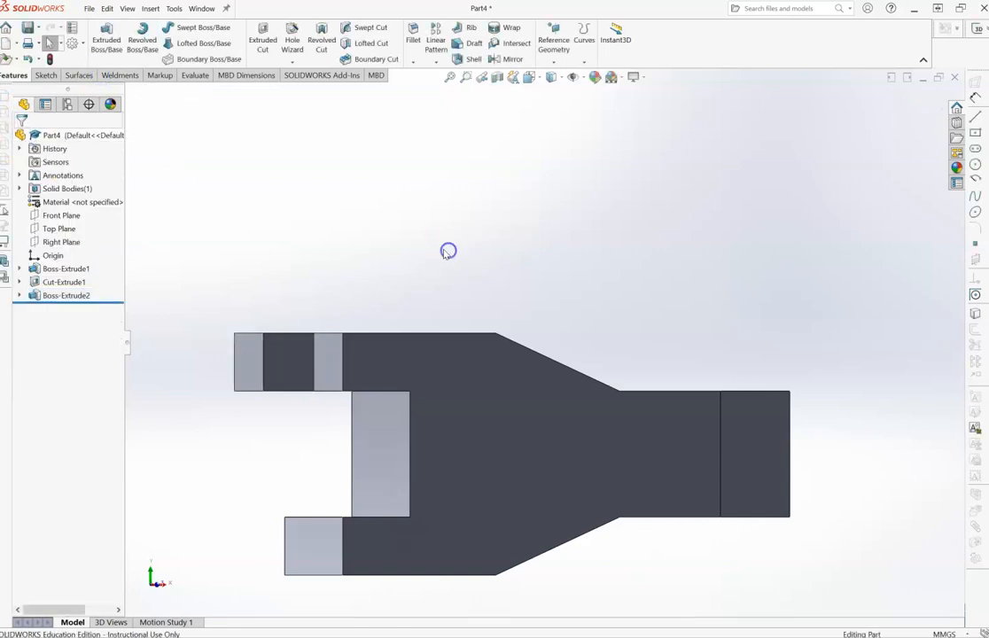
# - Examine the extended upper prong from several side angles and compare it with the lower prong
pyautogui.press('Right')
pyautogui.press('Right')
pyautogui.press('Right')
pyautogui.press('Right')
pyautogui.press('Right')
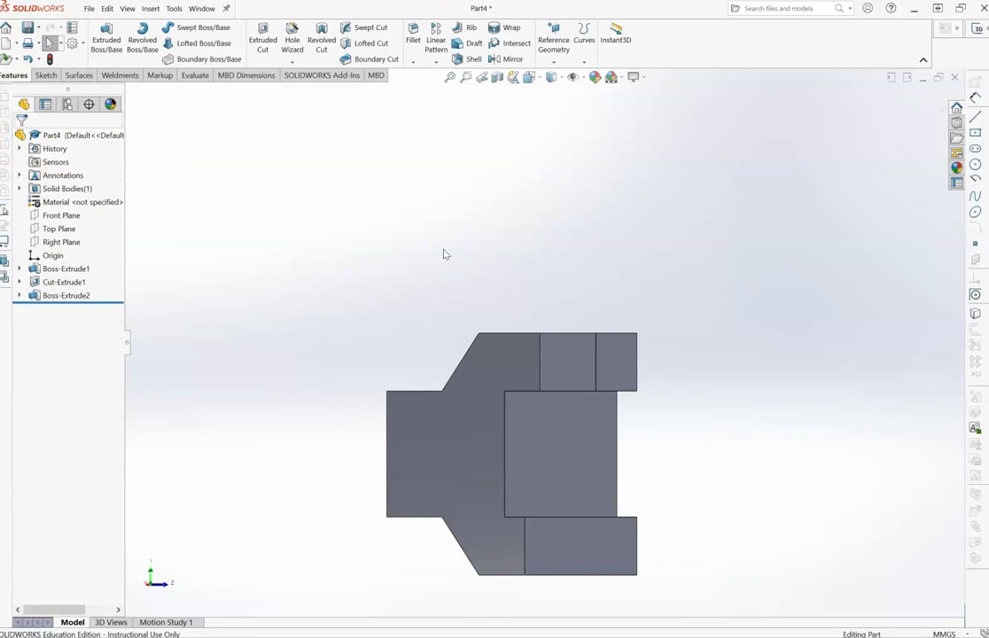
pyautogui.press('Left')
pyautogui.press('Left')
pyautogui.press('Left')
pyautogui.press('Left')
pyautogui.press('Left')
pyautogui.press('Left')
pyautogui.press('Left')
pyautogui.press('Left')
pyautogui.press('Right')
pyautogui.press('Right')
pyautogui.press('Right')
pyautogui.press('Right')
pyautogui.press('Right')
pyautogui.press('Right')
pyautogui.press('Right')
pyautogui.press('Right')
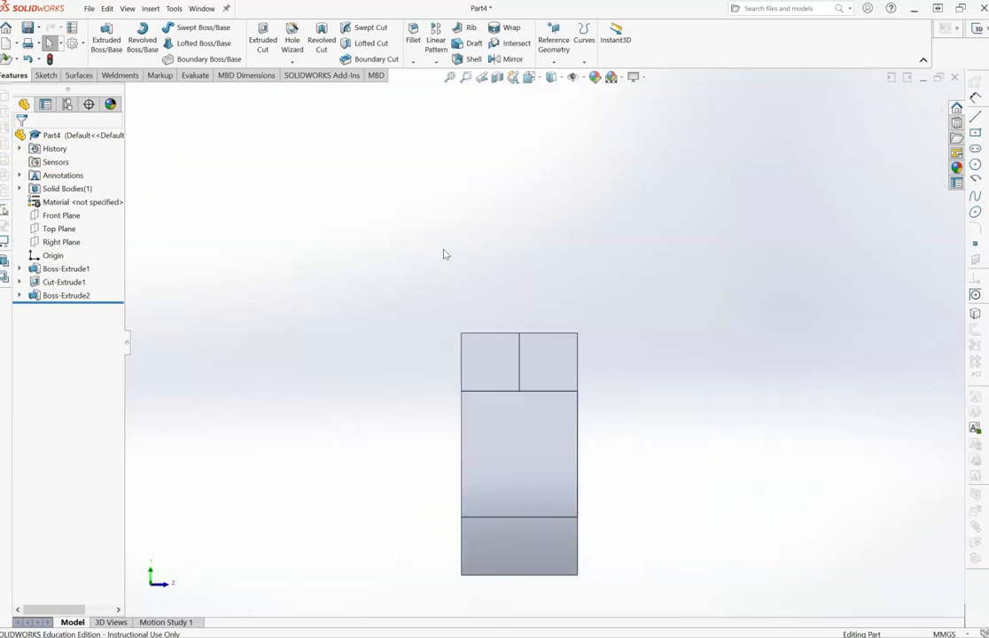
# - Sketch a 12 mm corner square on the lower prong's end face, from its lower back corner to the upper edge, and close the sketch
pyautogui.click(530, 545)
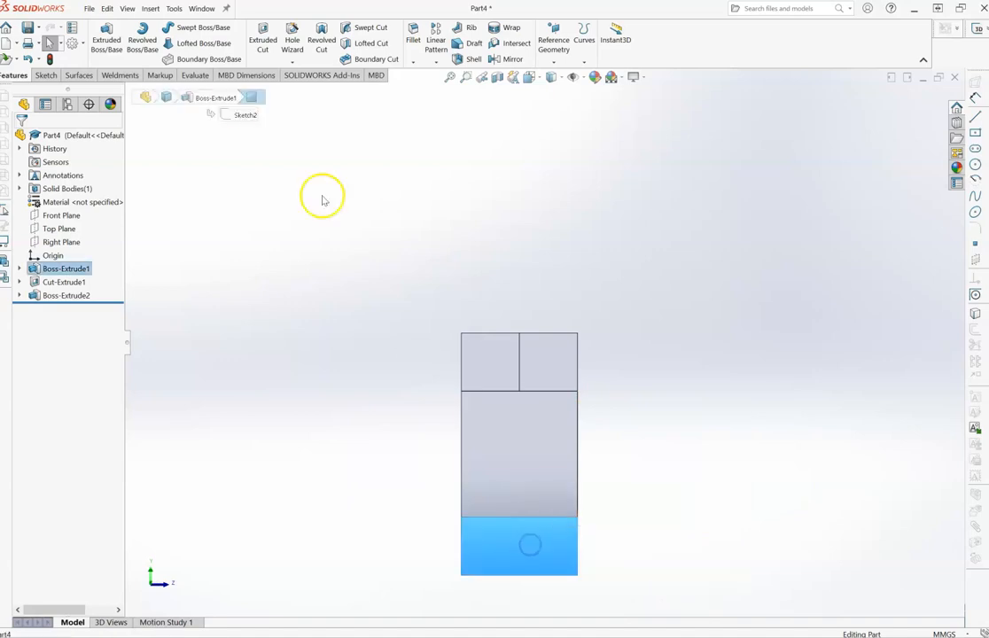
pyautogui.click(46, 75)
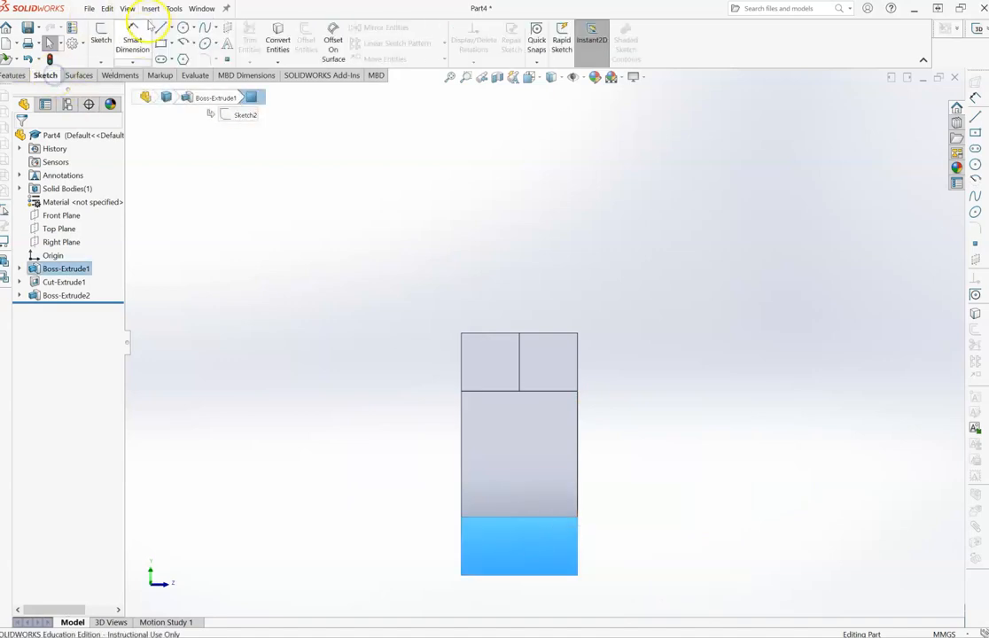
pyautogui.click(162, 43)
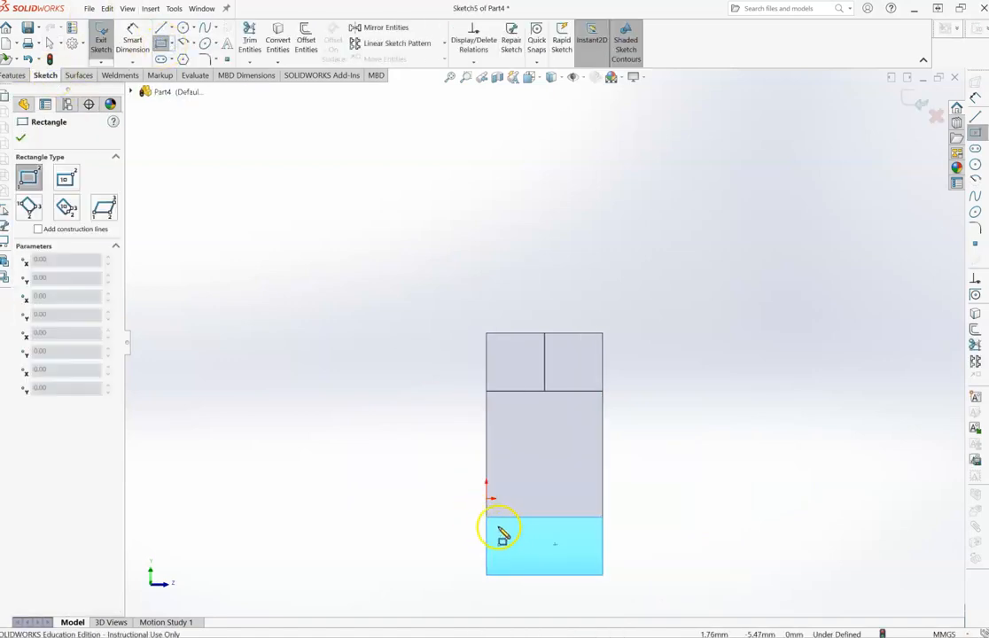
pyautogui.click(487, 575)
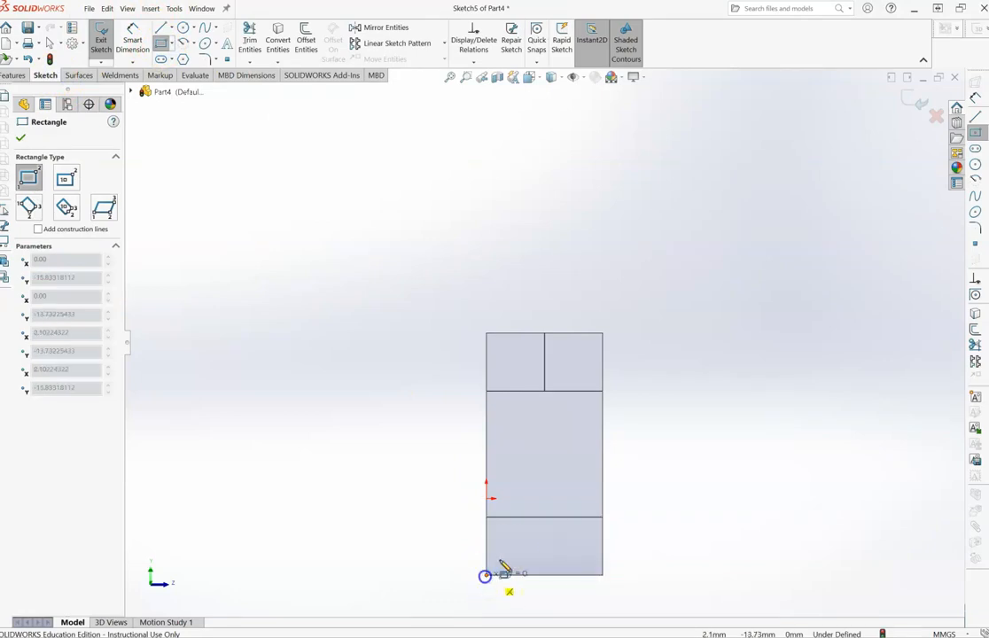
pyautogui.click(545, 517)
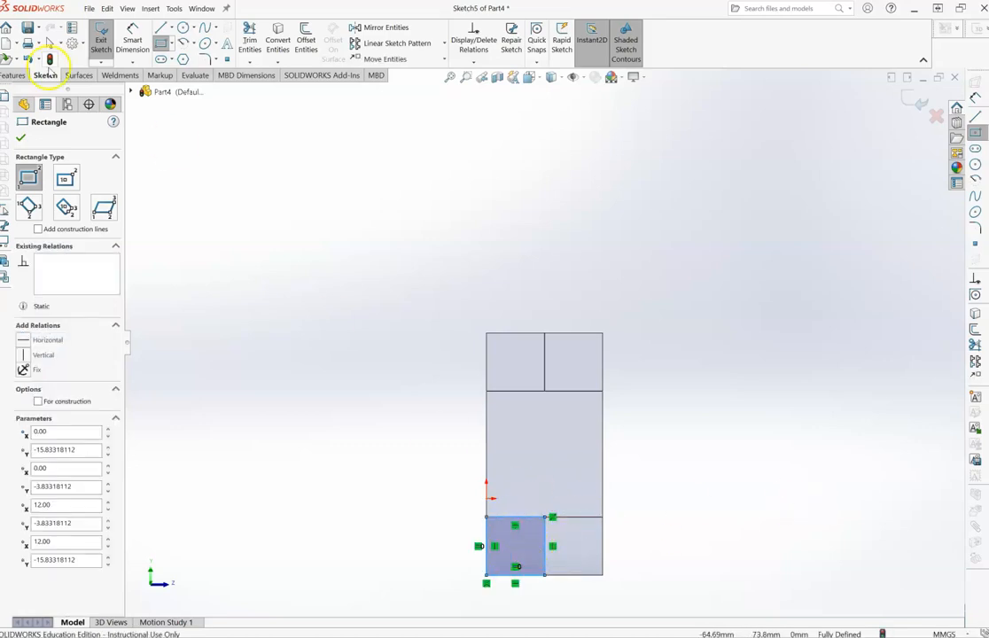
pyautogui.click(100, 40)
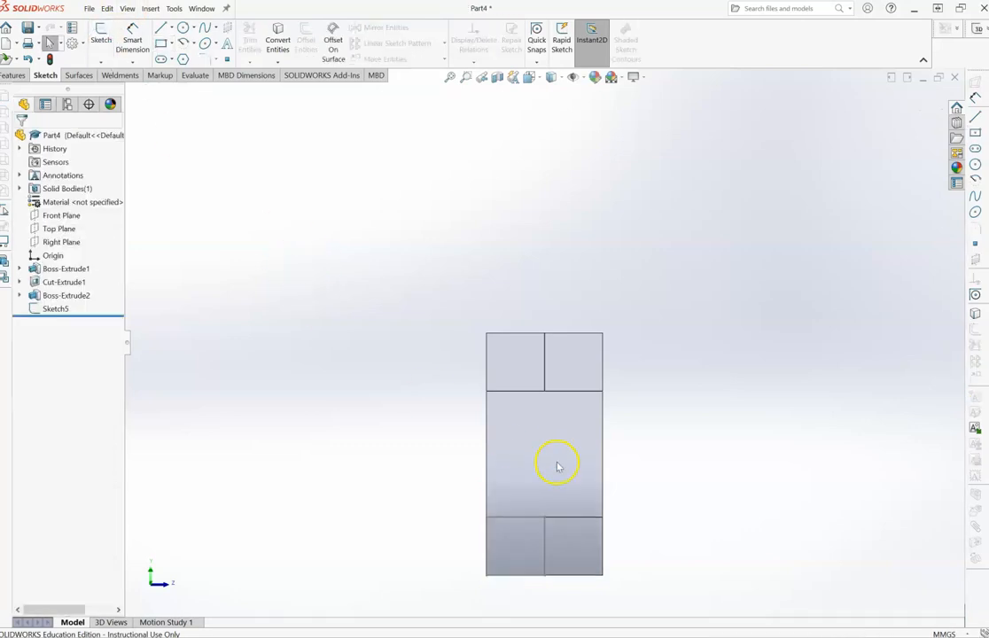
# - Extrude the square on the lower prong outward to a blind depth of 12 mm, merged with the body
pyautogui.click(55, 310)
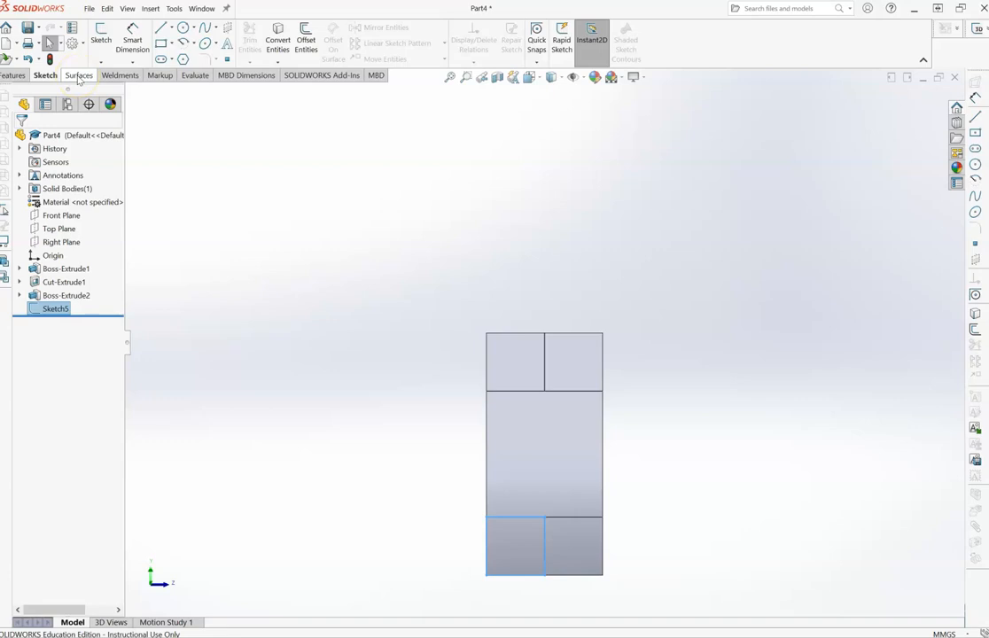
pyautogui.click(13, 75)
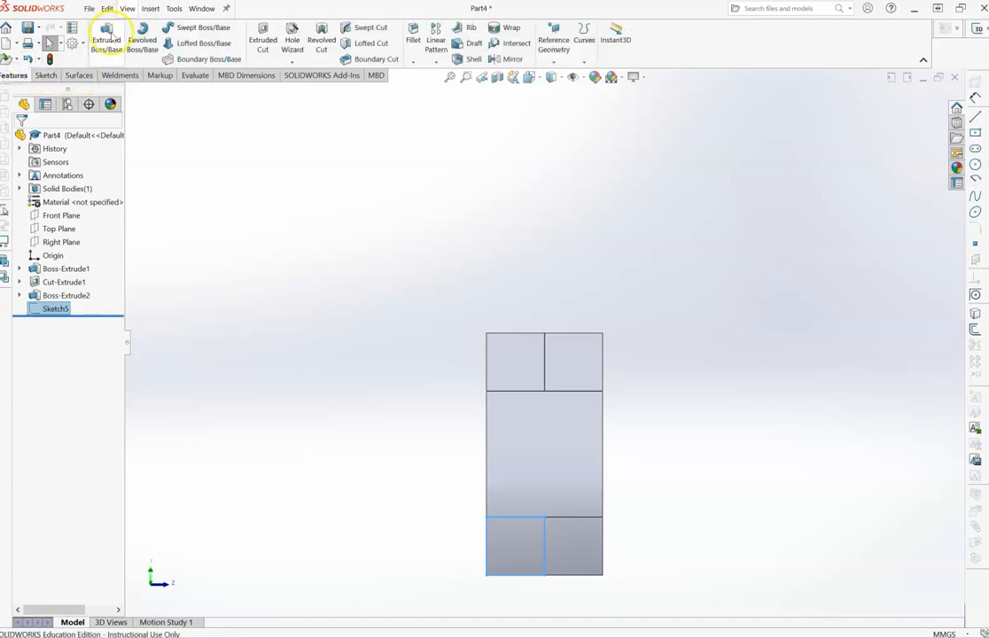
pyautogui.click(107, 37)
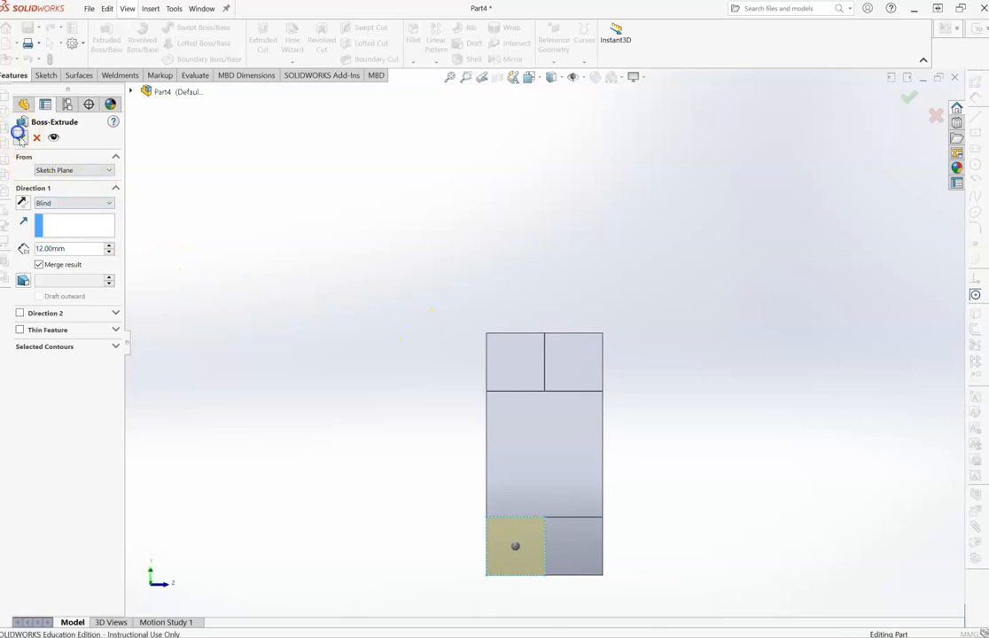
pyautogui.click(21, 138)
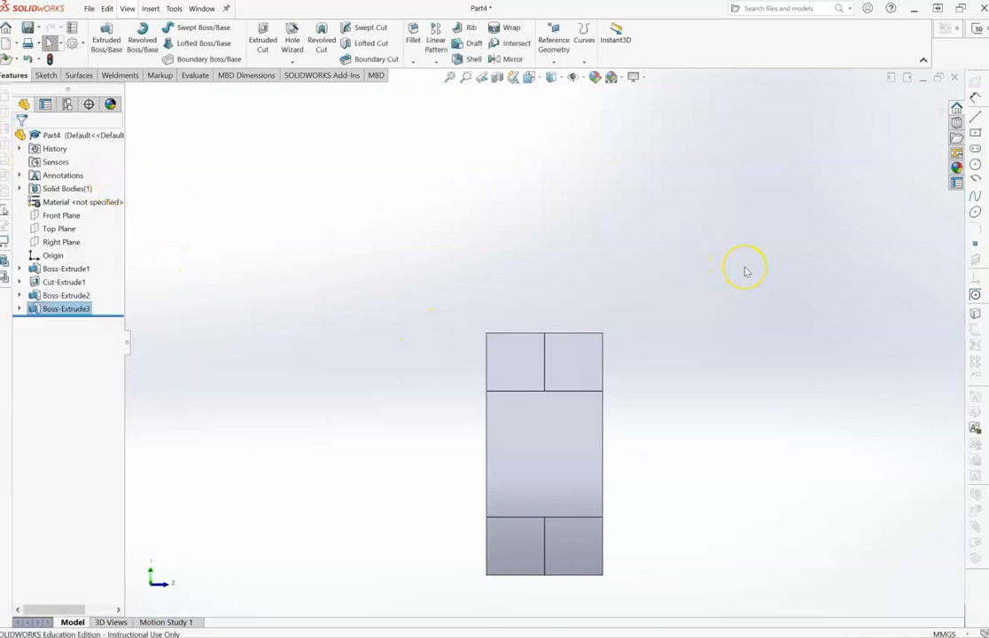
# - Examine the finished forked block from the front and below, checking both stepped prongs and the stepped narrow end
pyautogui.press('Left')
pyautogui.press('Left')
pyautogui.press('Left')
pyautogui.press('Left')
pyautogui.press('Left')
pyautogui.press('Left')
pyautogui.press('Left')
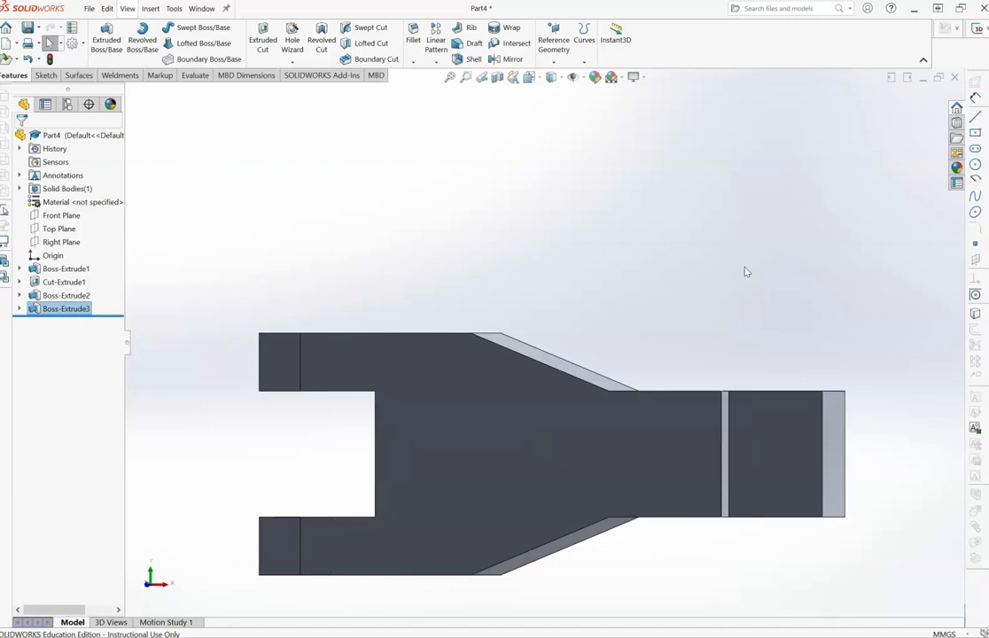
pyautogui.press('Up')
pyautogui.press('Up')
pyautogui.press('Up')
pyautogui.press('Up')
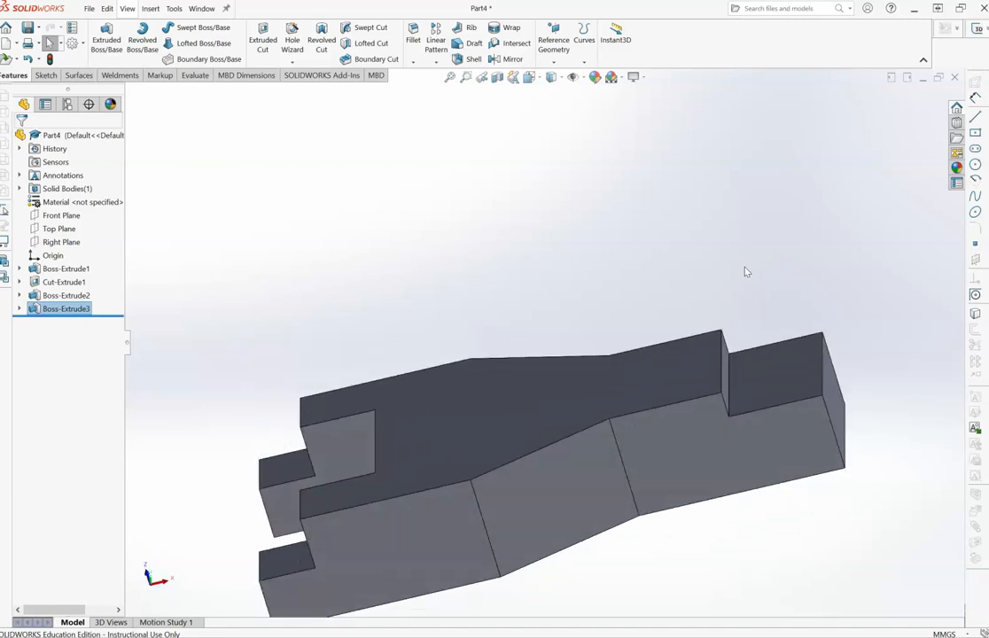
pyautogui.press('Down')
pyautogui.press('Down')
pyautogui.press('Down')
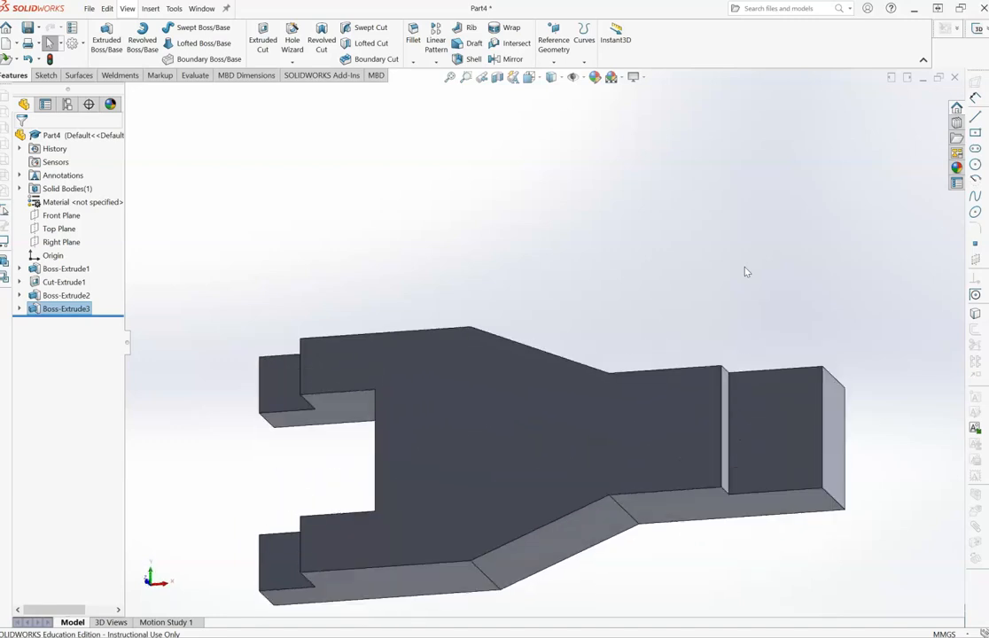
pyautogui.press('Up')
pyautogui.press('Up')
pyautogui.press('Right')
pyautogui.press('Right')
pyautogui.press('Right')
pyautogui.press('Right')
pyautogui.press('Right')
pyautogui.press('Left')
pyautogui.press('Left')
pyautogui.press('Left')
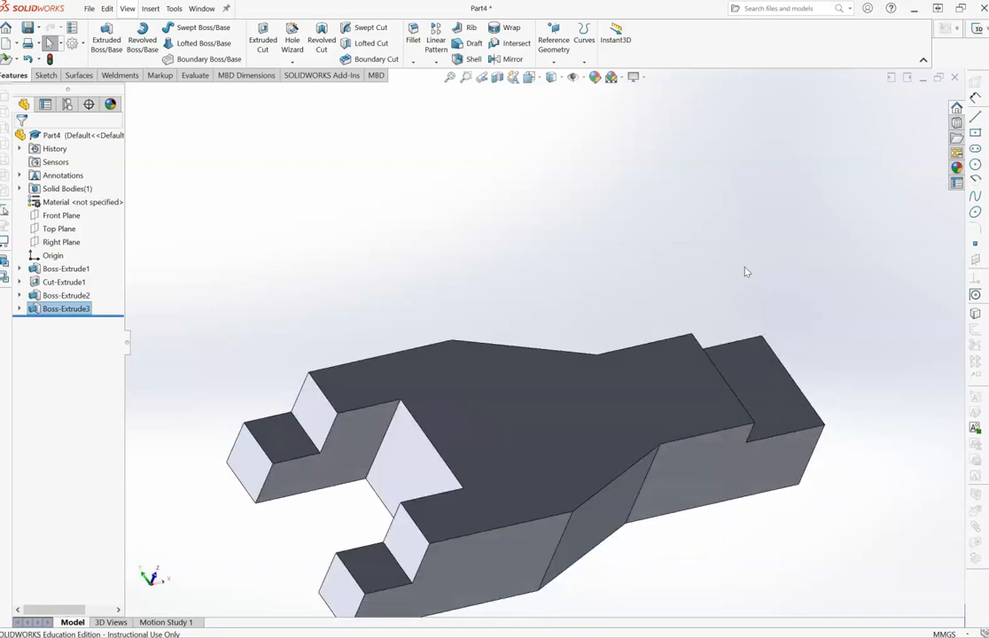